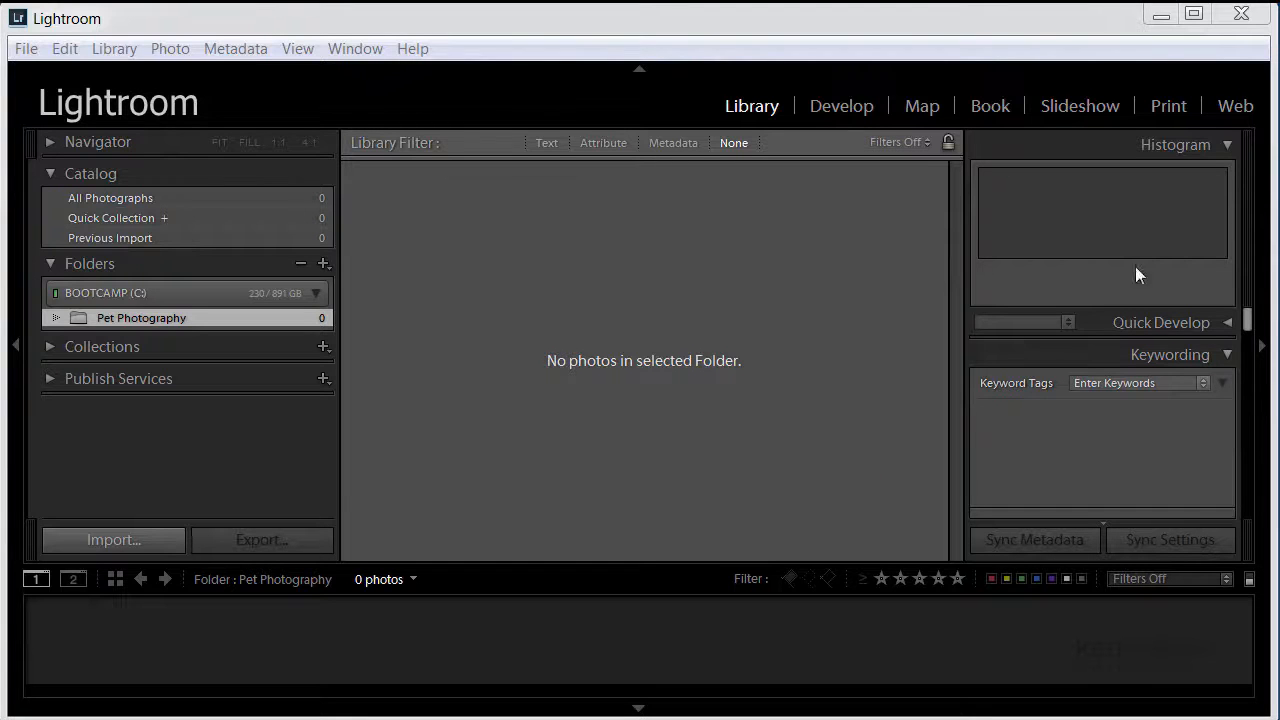
Minimize Lightroom to view the Watched Folder and Pet Photography folders on the desktop.
left_click(1160, 14)
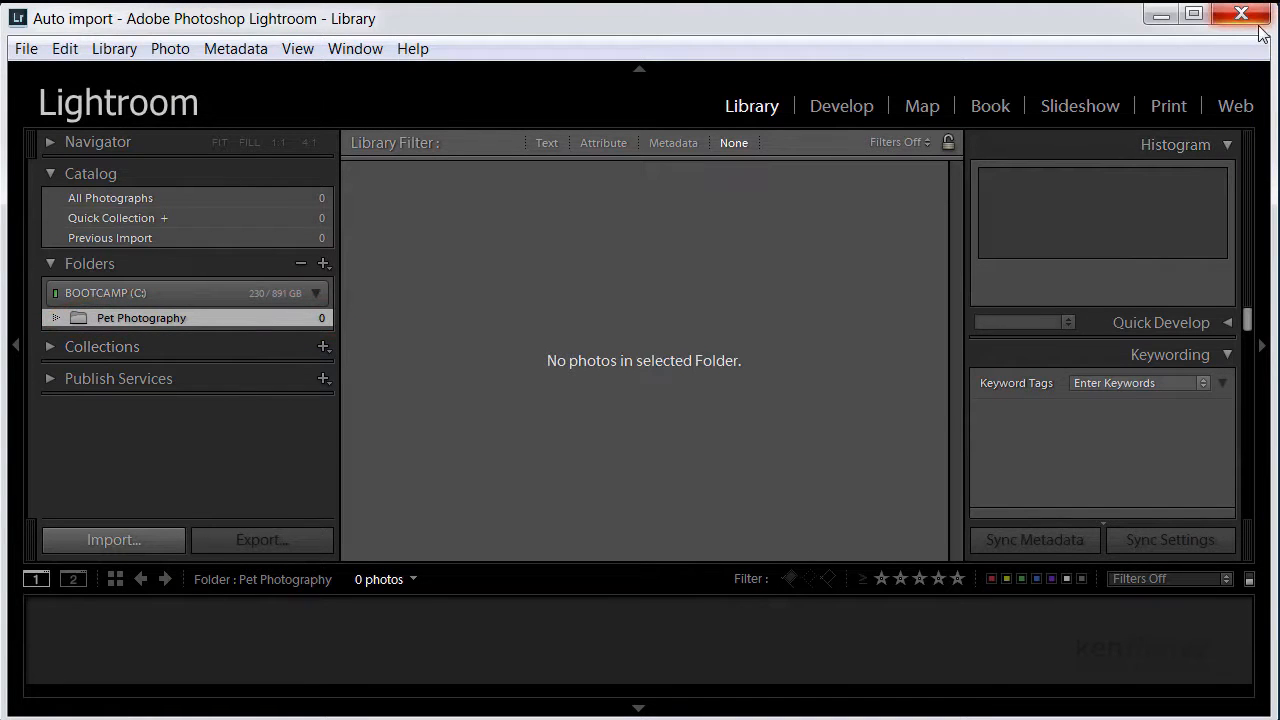
left_click(1160, 16)
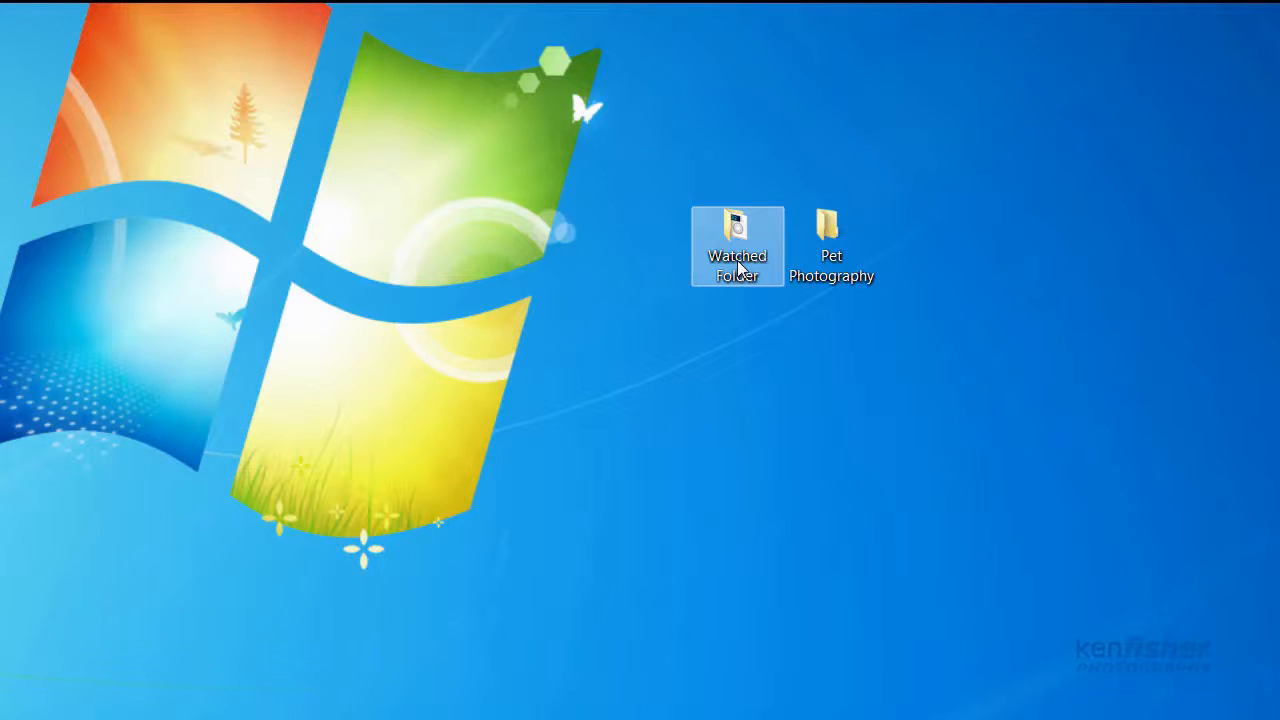
left_click(718, 336)
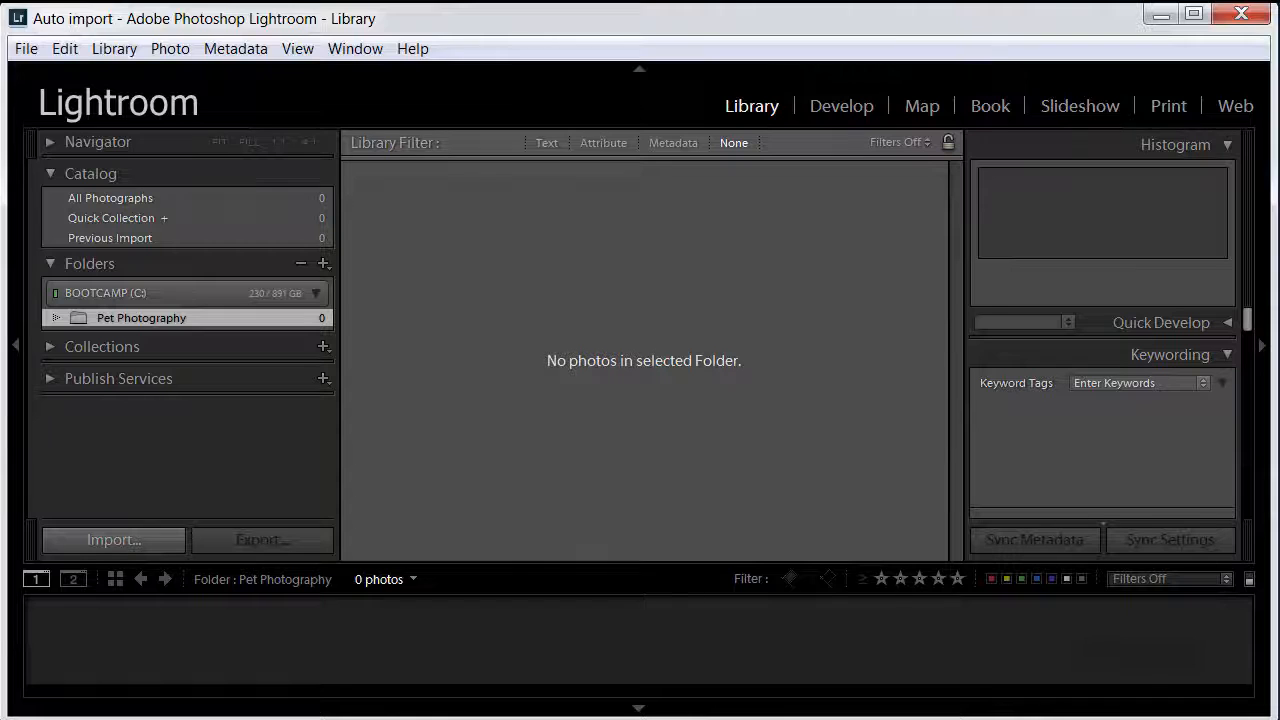
Open the Auto Import settings in Lightroom and choose Watched Folder on the Desktop as the watched folder.
left_click(26, 49)
mouse_move(107, 289)
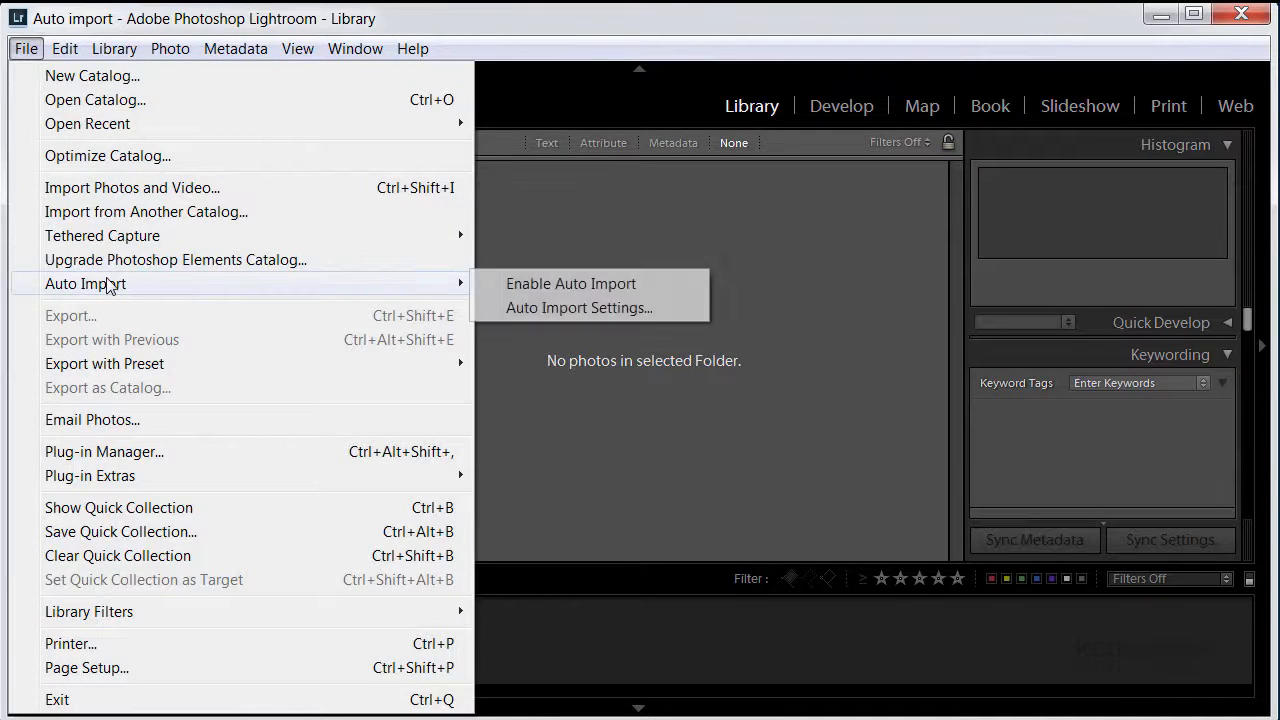
left_click(525, 308)
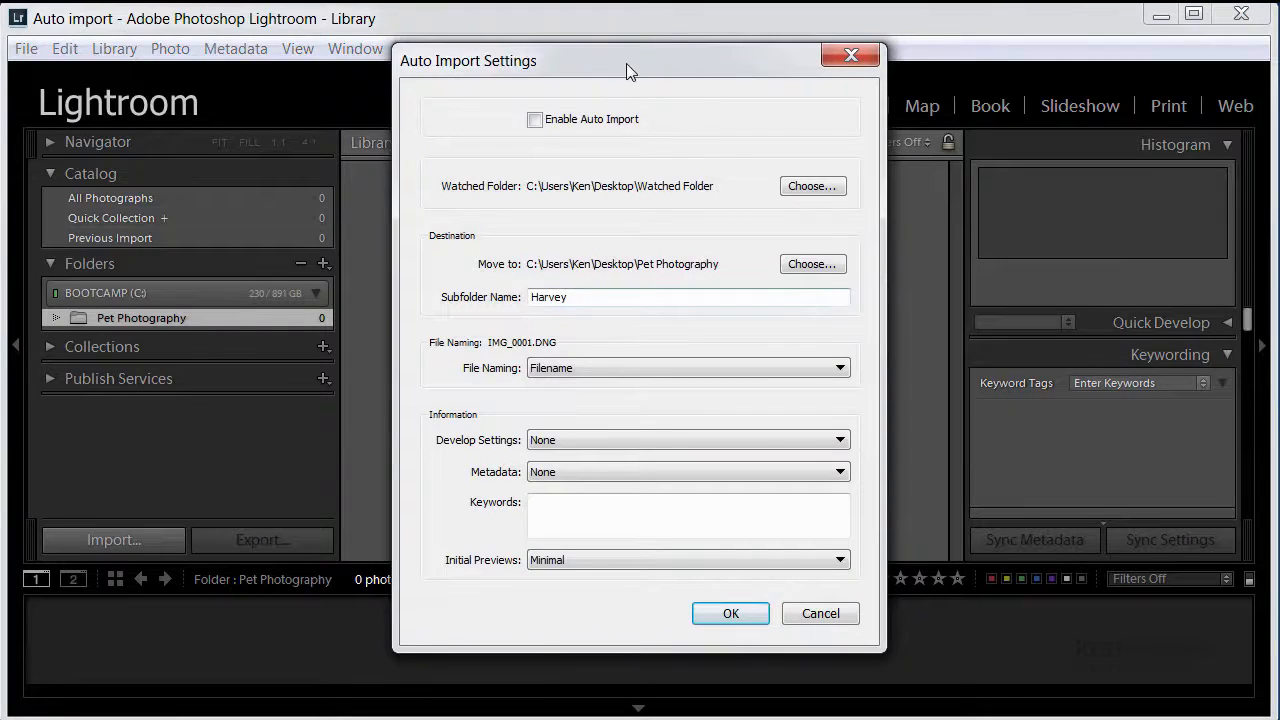
left_click_drag(626, 63, 618, 68)
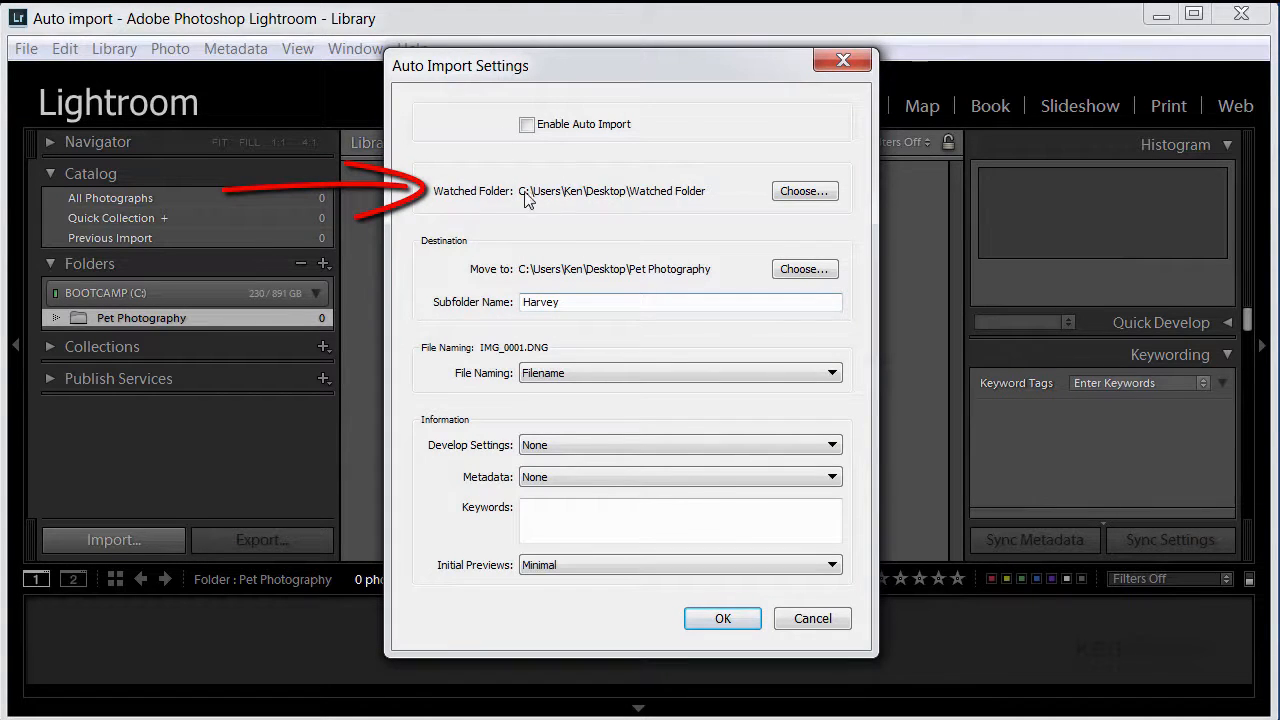
left_click(800, 194)
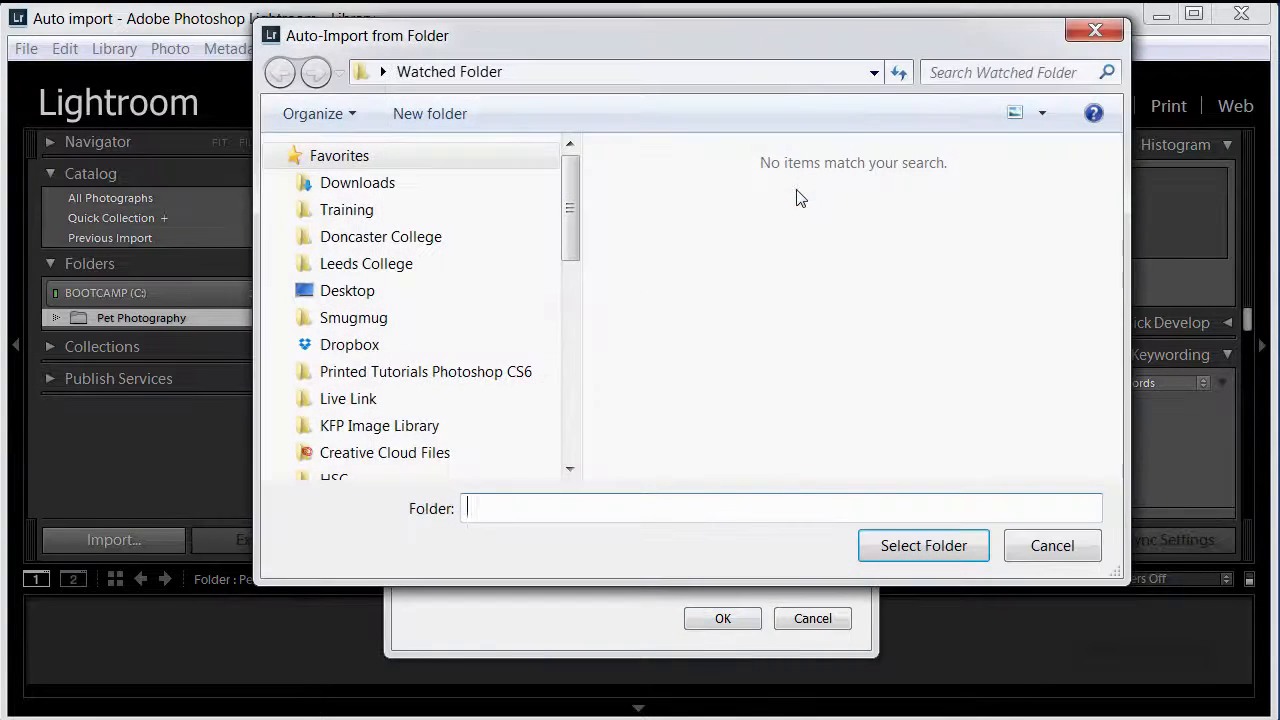
left_click(360, 290)
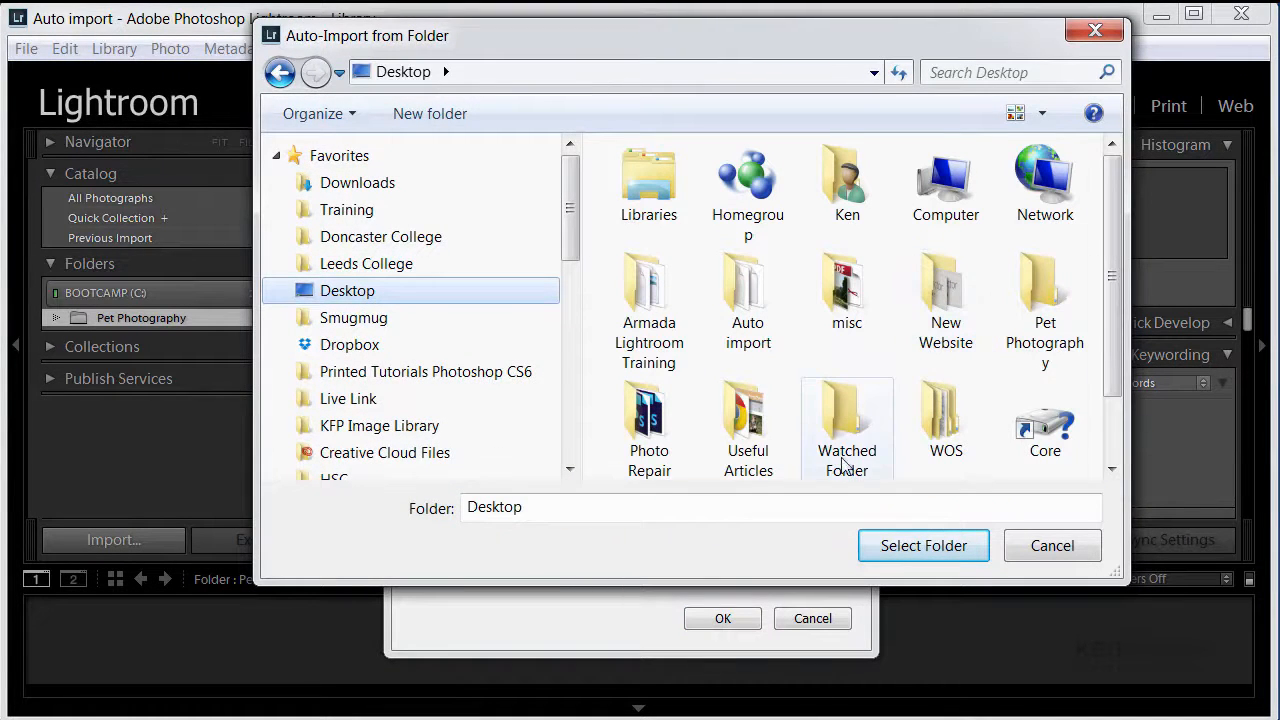
left_click(870, 450)
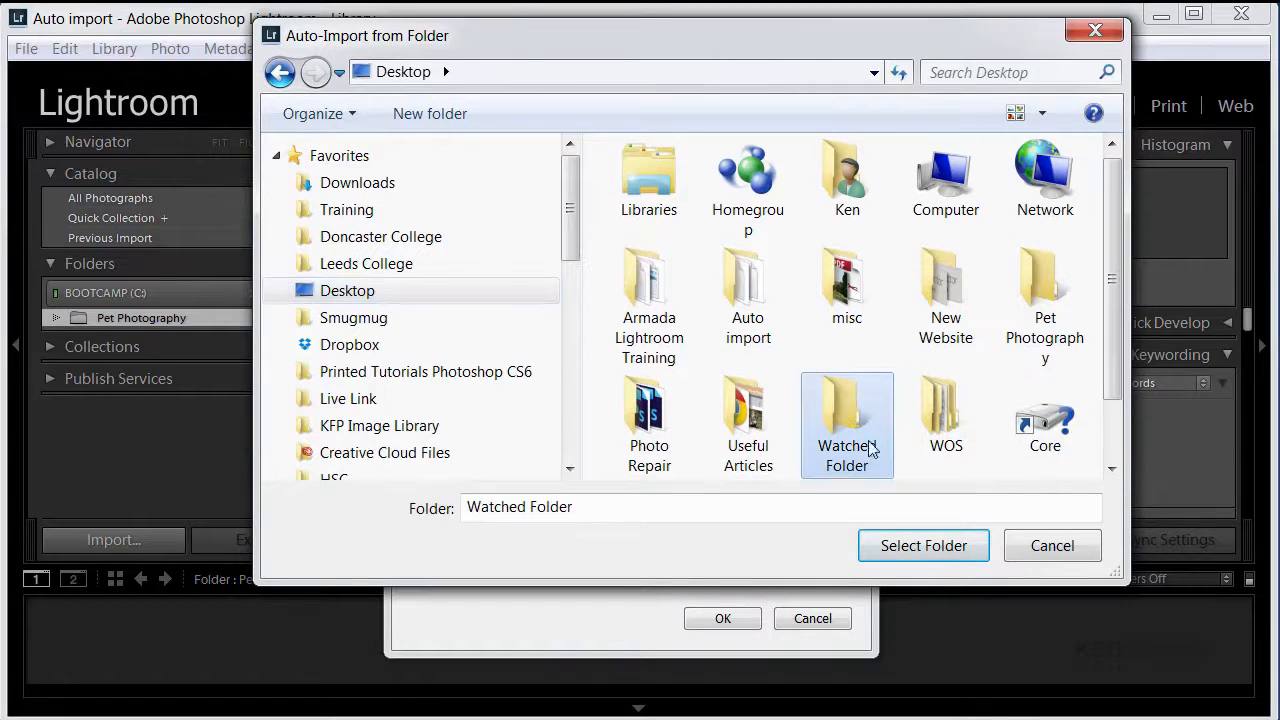
left_click(925, 548)
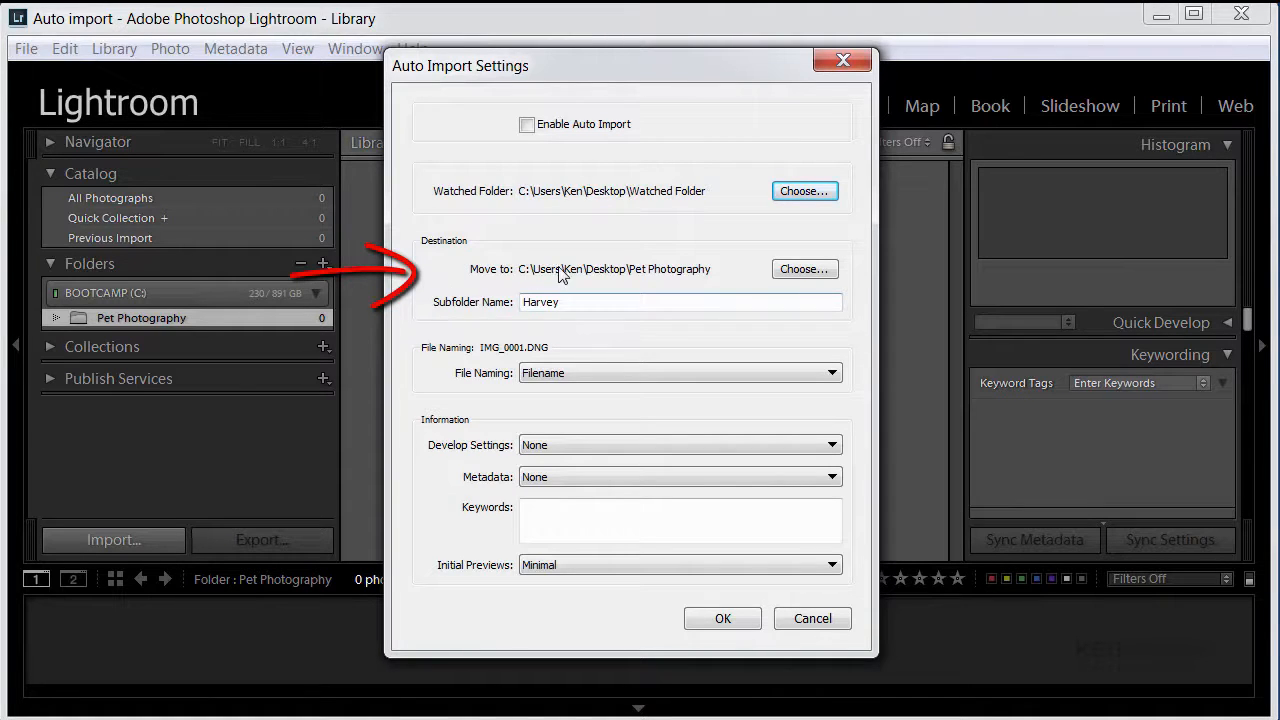
Choose the Pet Photography folder on the Desktop as the destination for auto-imported photos.
left_click(800, 272)
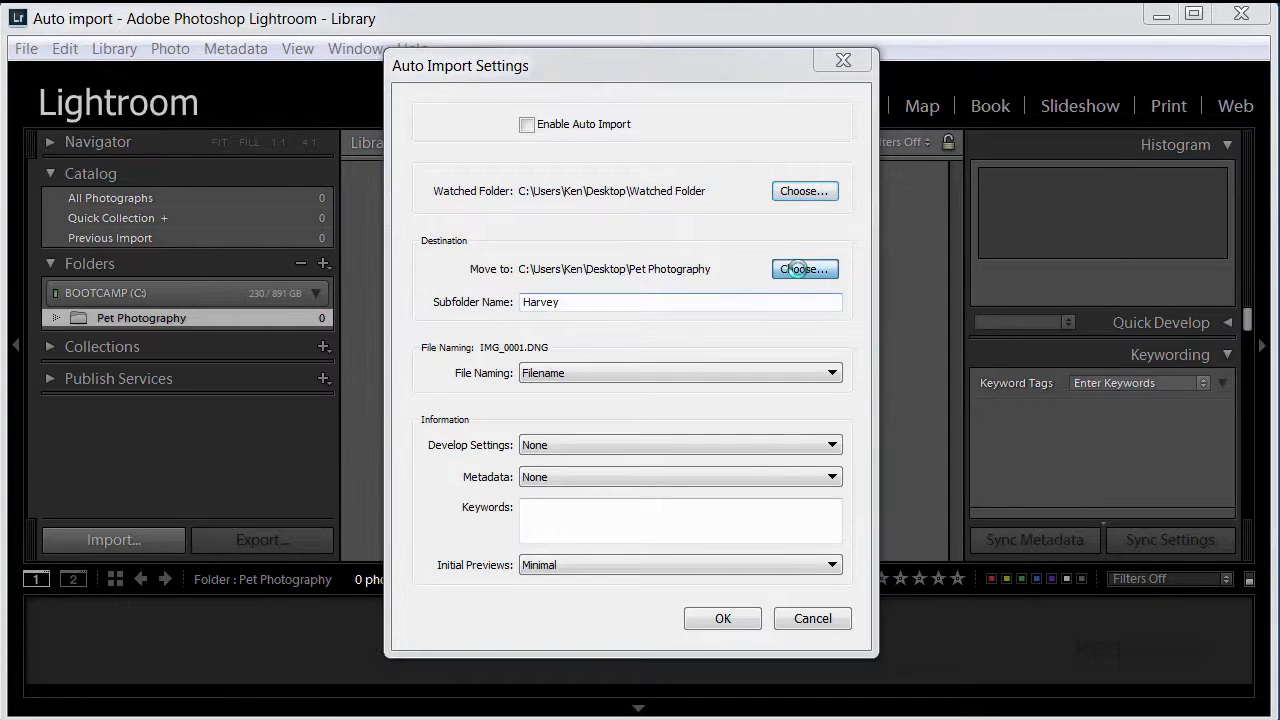
left_click_drag(571, 241, 568, 284)
left_click(372, 257)
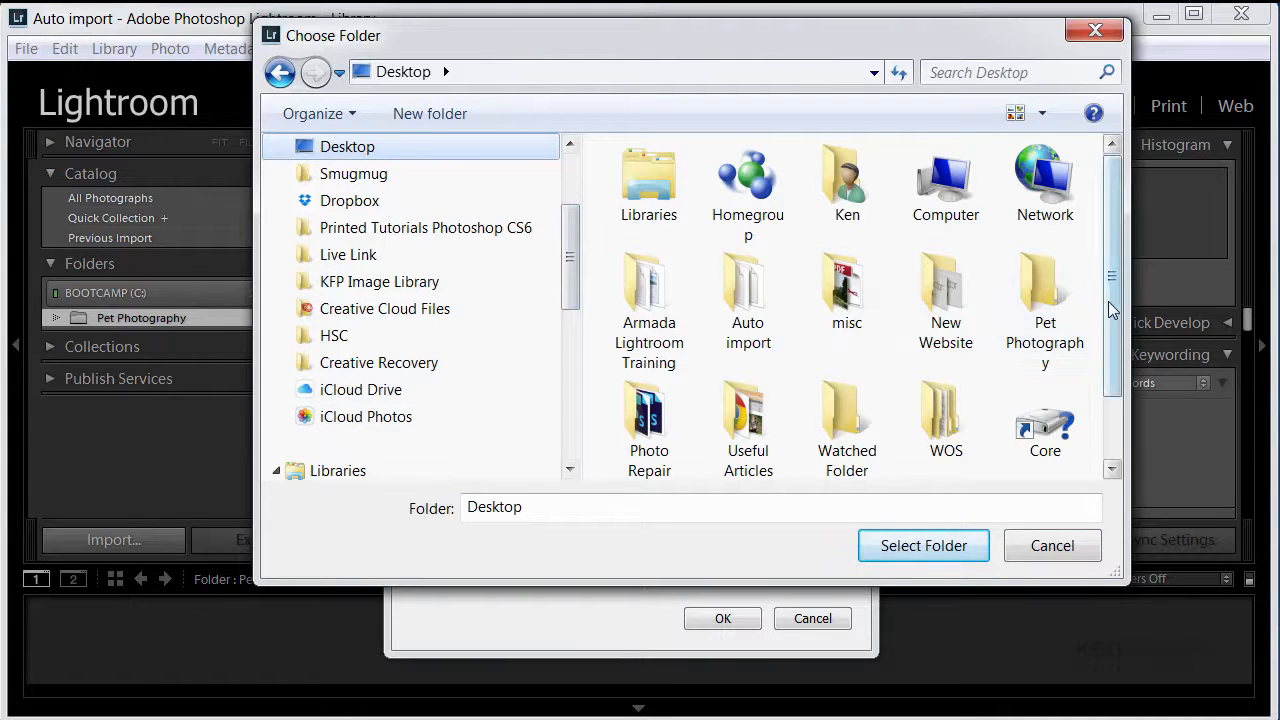
mouse_move(1113, 305)
left_mouse_down()
mouse_move(1115, 369)
mouse_move(1118, 310)
left_mouse_up()
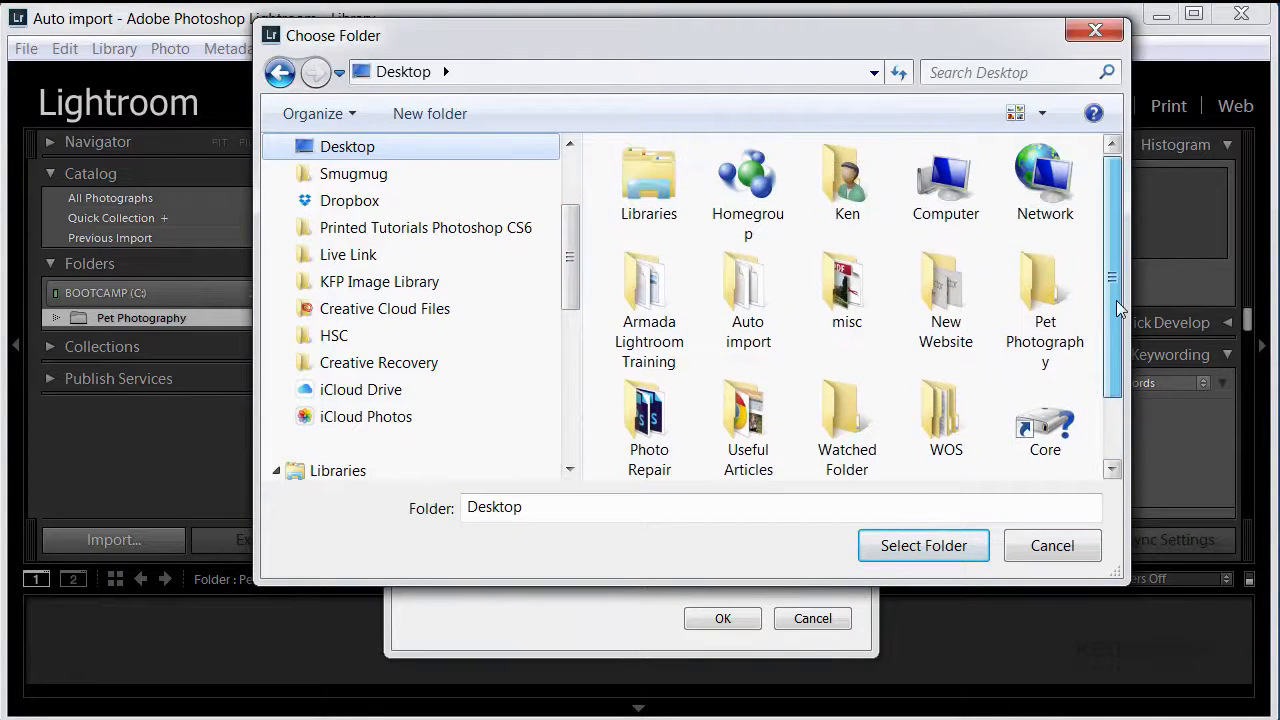
left_click(1045, 318)
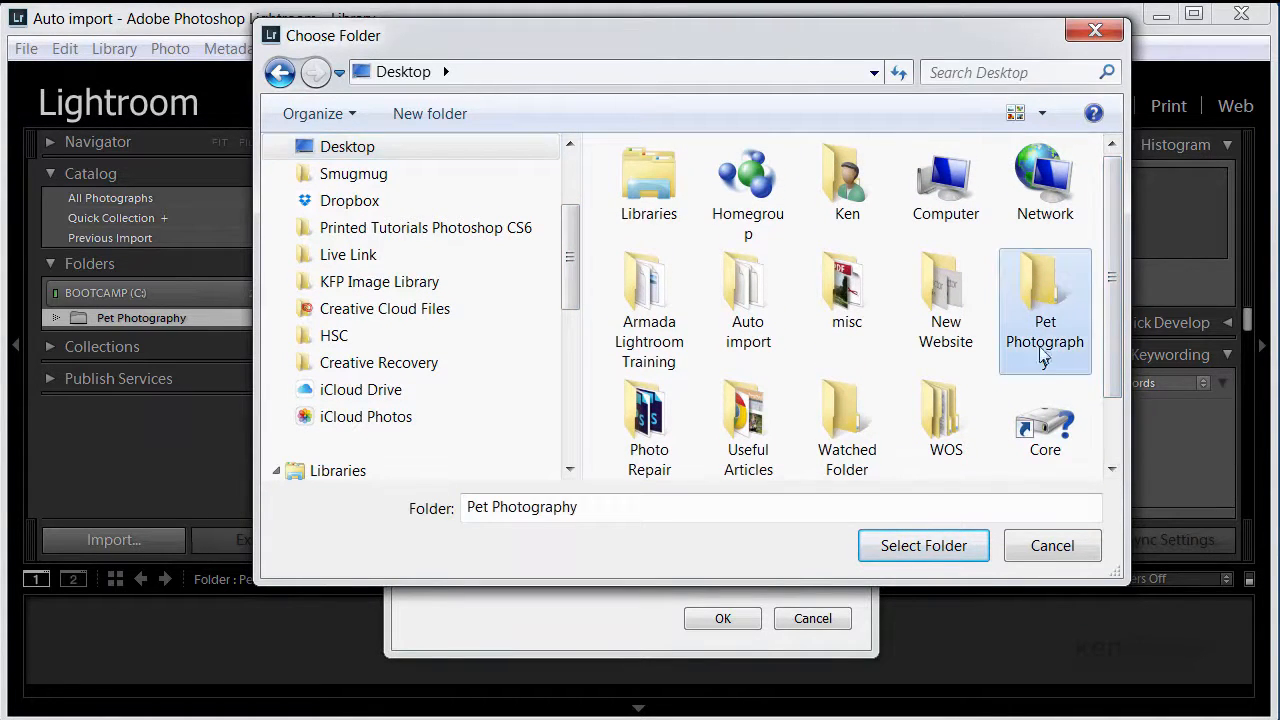
left_click(925, 545)
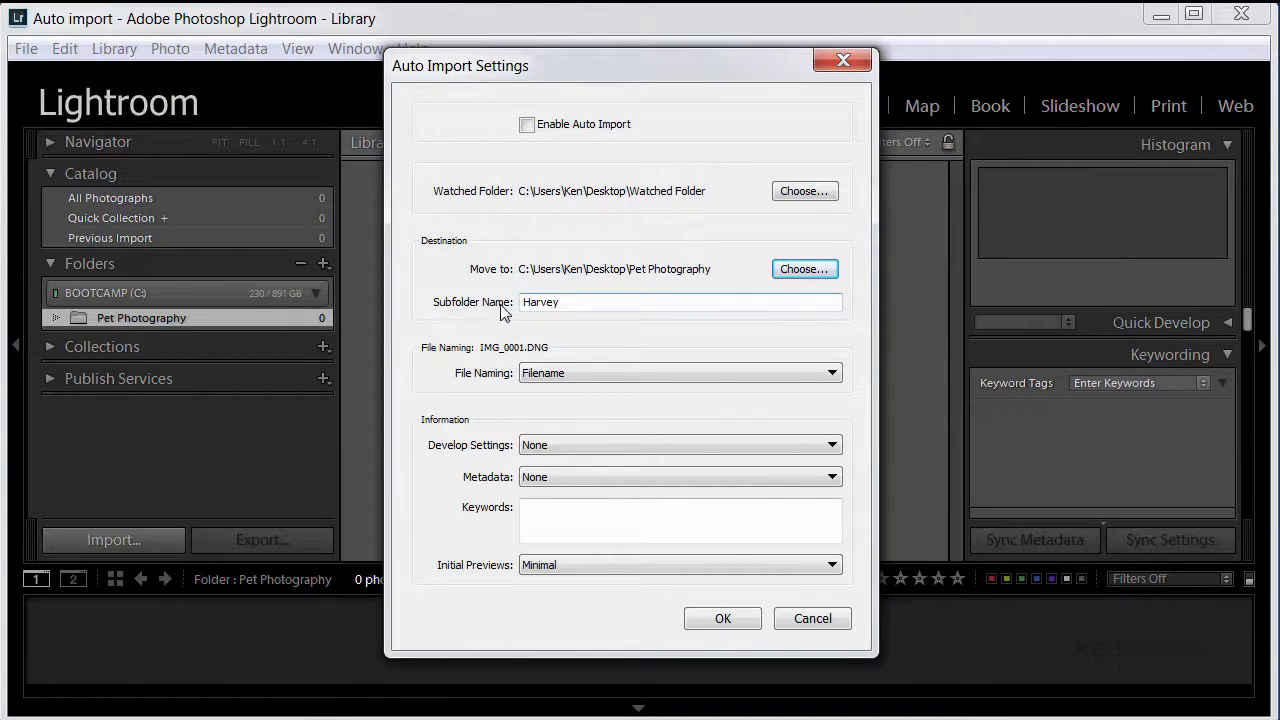
Enter Harvey as the destination subfolder name.
double_click(567, 302)
left_click(570, 302)
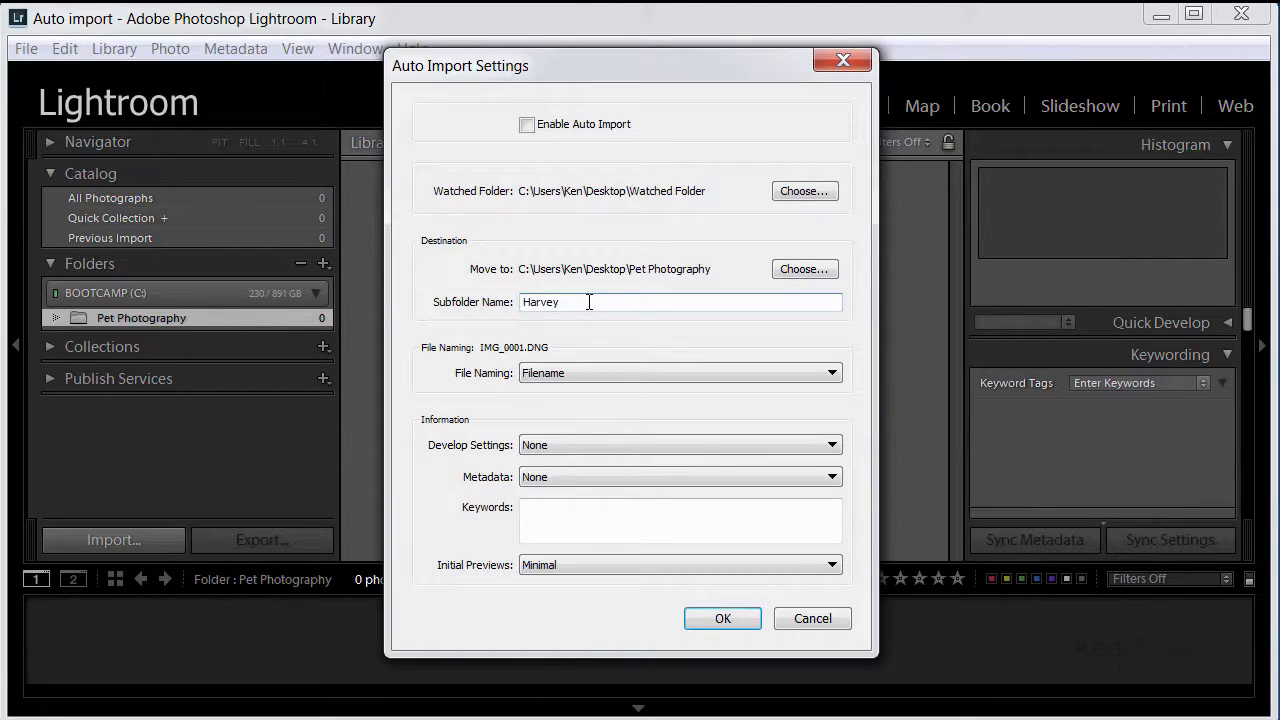
double_click(564, 302)
type("Harvey")
Set file naming to Custom Name - Sequence with custom text Harvey and start number 1.
left_click(830, 374)
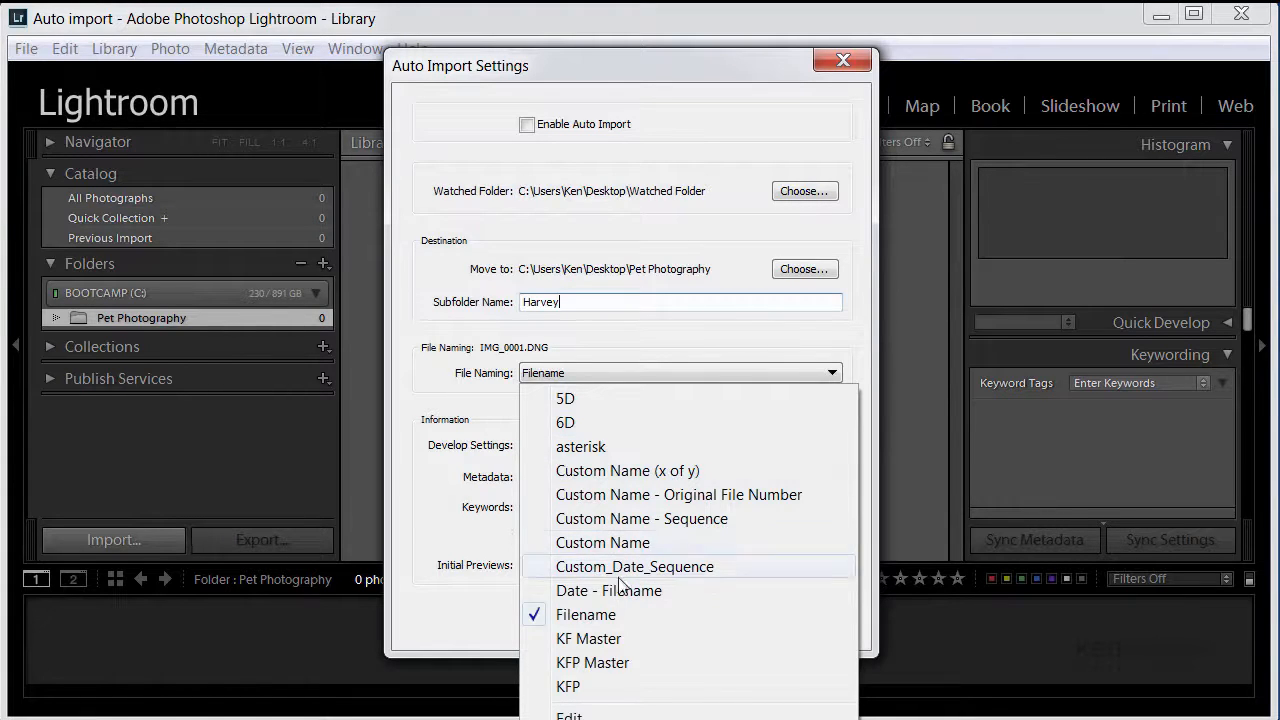
left_click(628, 519)
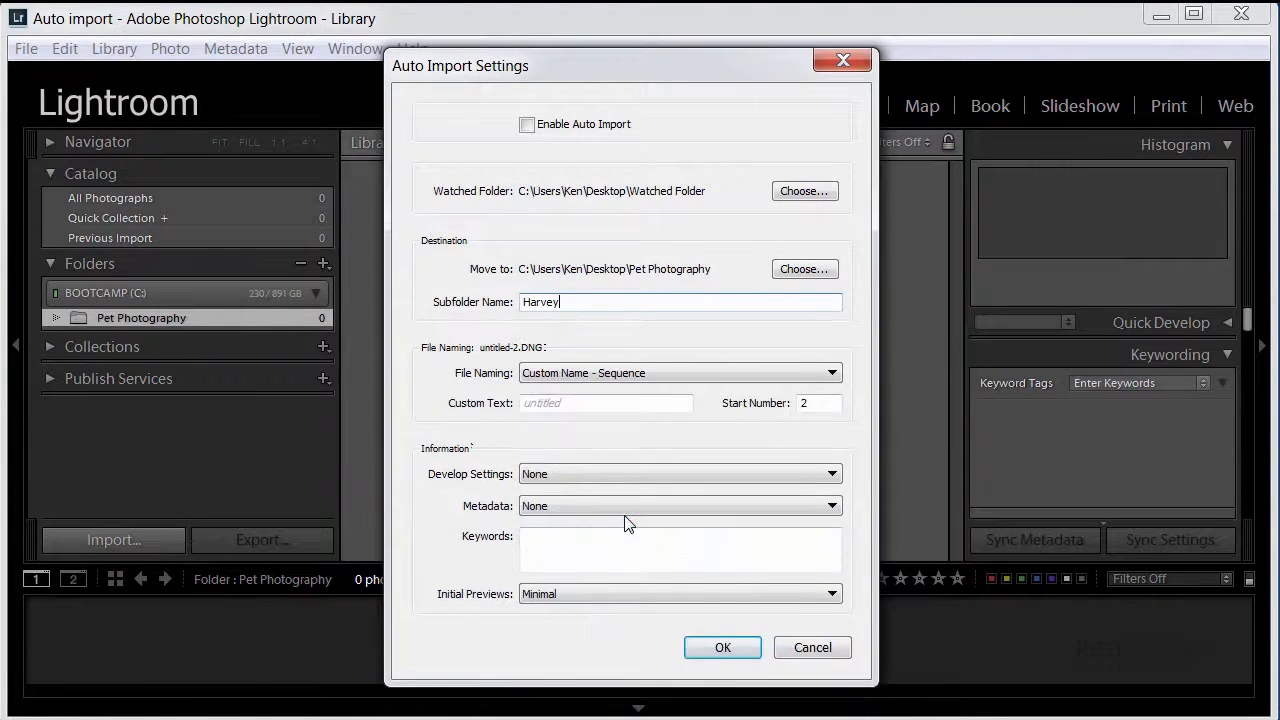
left_click(550, 405)
type("Harvey")
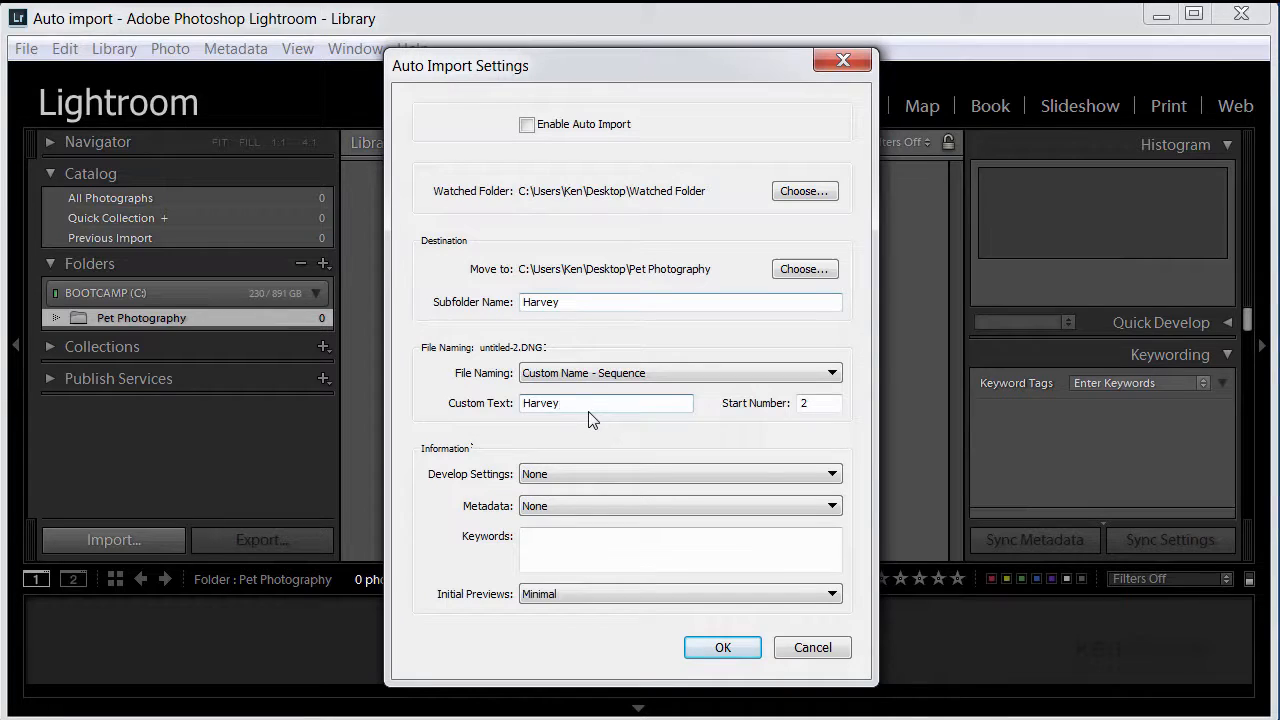
double_click(804, 403)
Keep the develop settings at None and apply the 2015 metadata preset.
left_click(833, 475)
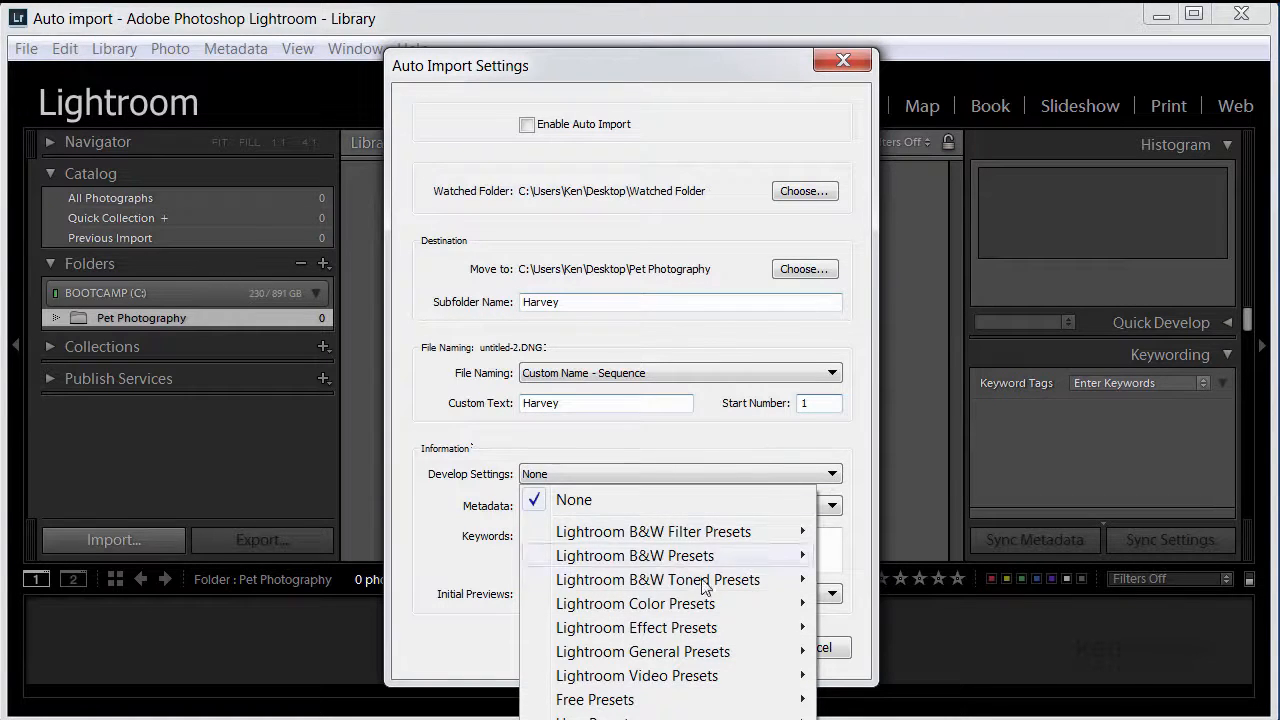
left_click(776, 497)
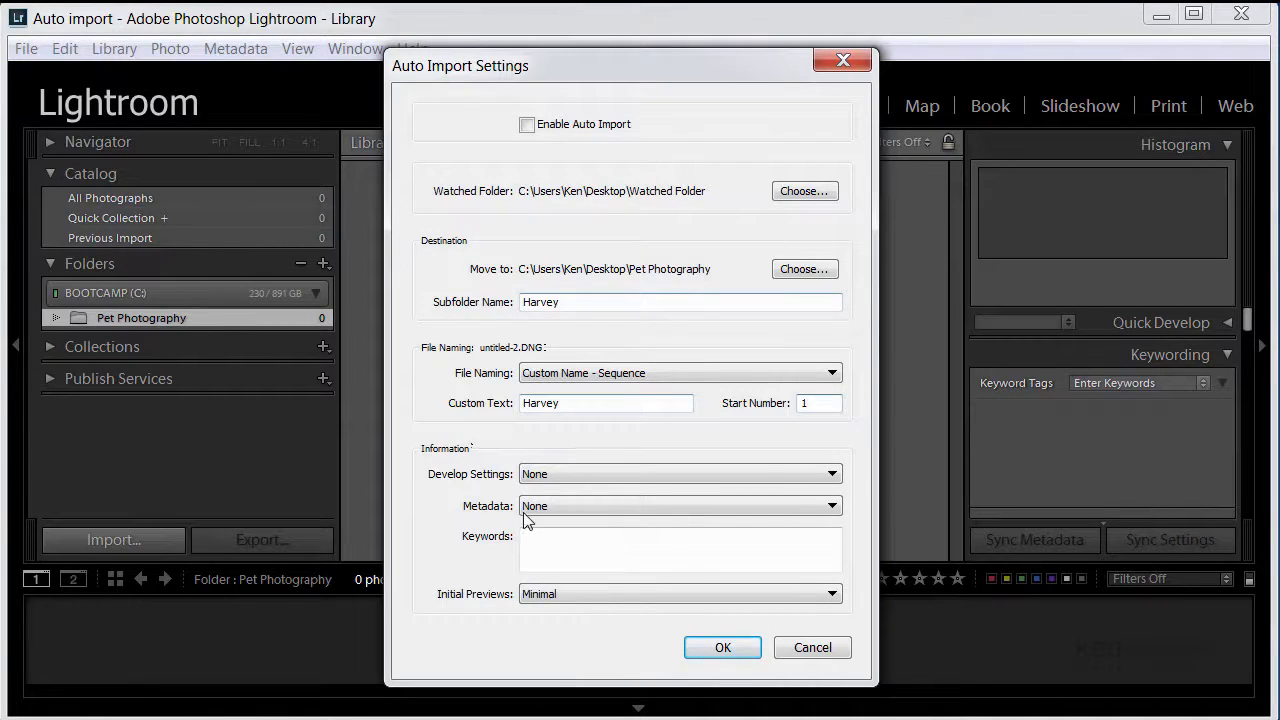
left_click(830, 507)
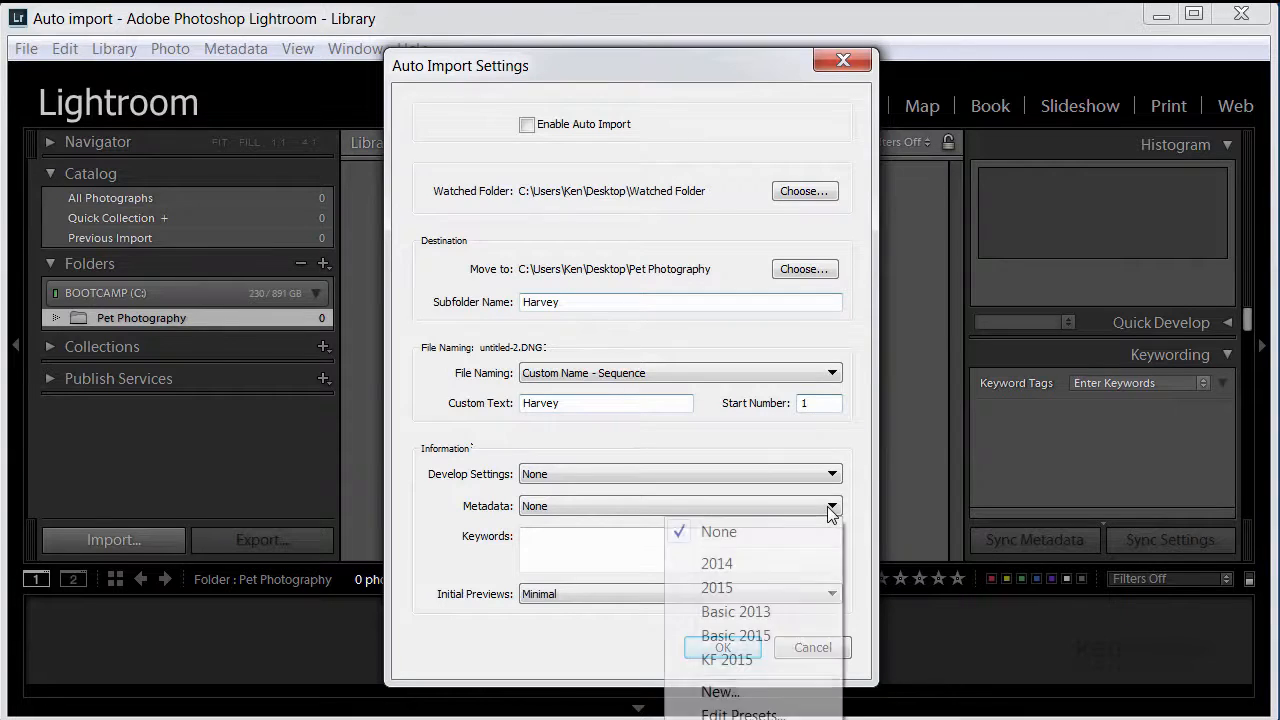
left_click(740, 592)
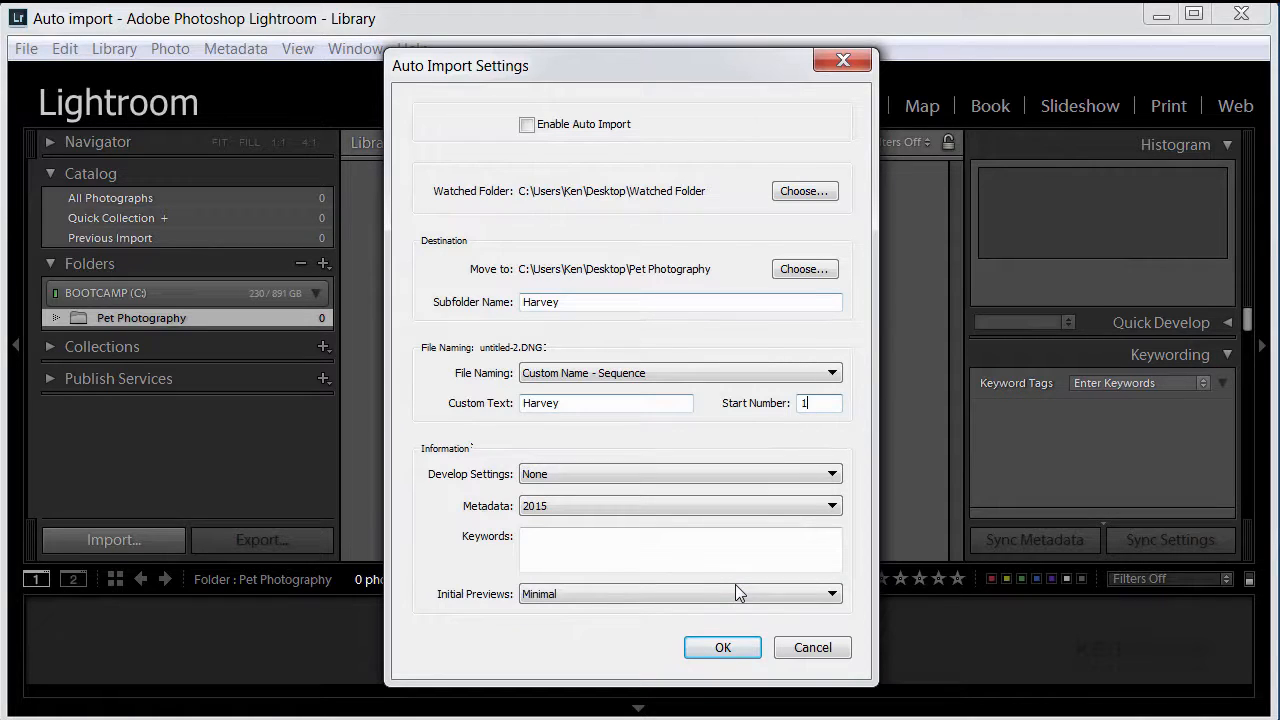
Add the keywords Pet, Photography, Harvey, then enable auto import and confirm the settings.
left_click(543, 539)
type("Pet")
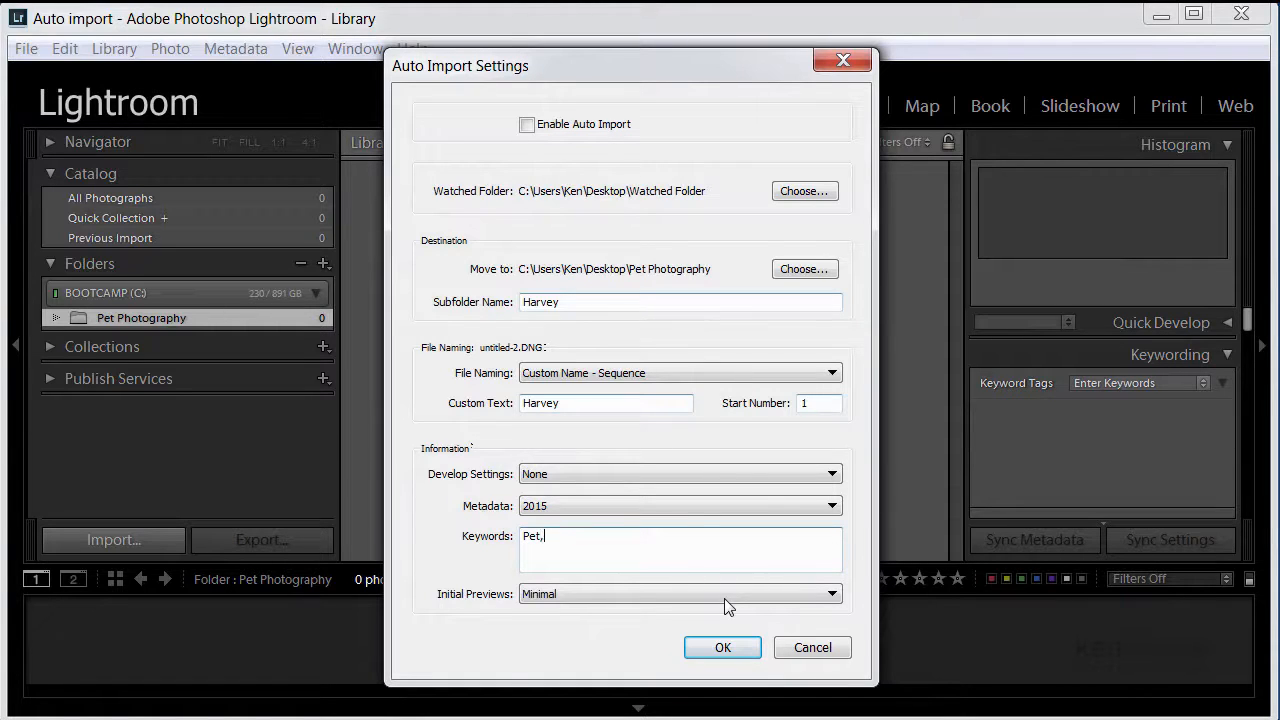
type(", Photography, Harvey")
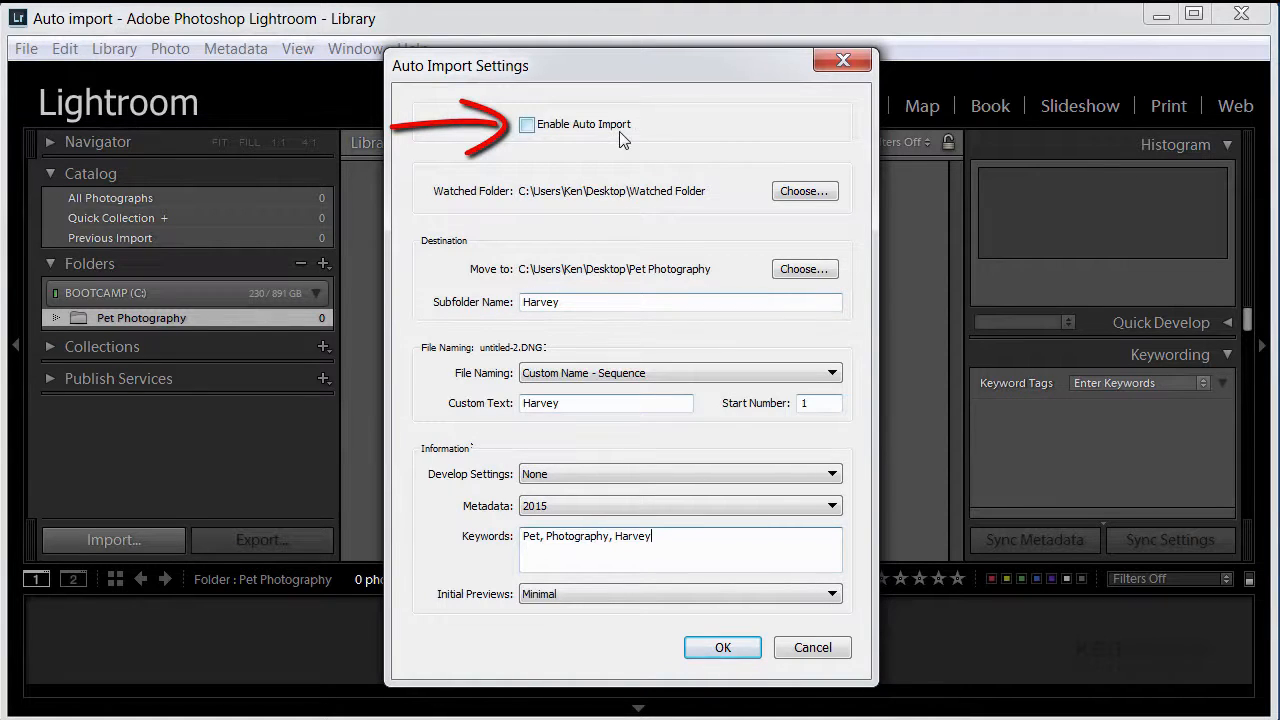
left_click(527, 125)
left_click(724, 648)
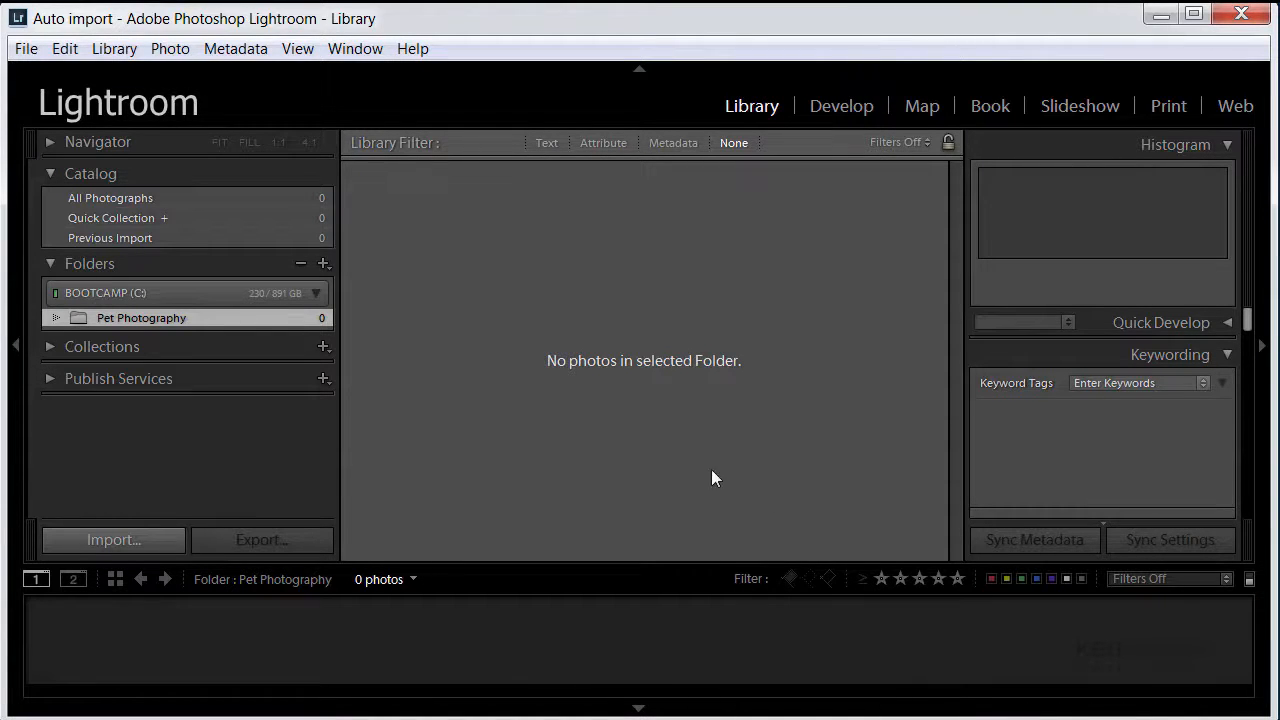
Switch to the desktop and copy the _KF_1547 raw file from the 100EOS5D folder into Watched Folder.
left_click(1160, 20)
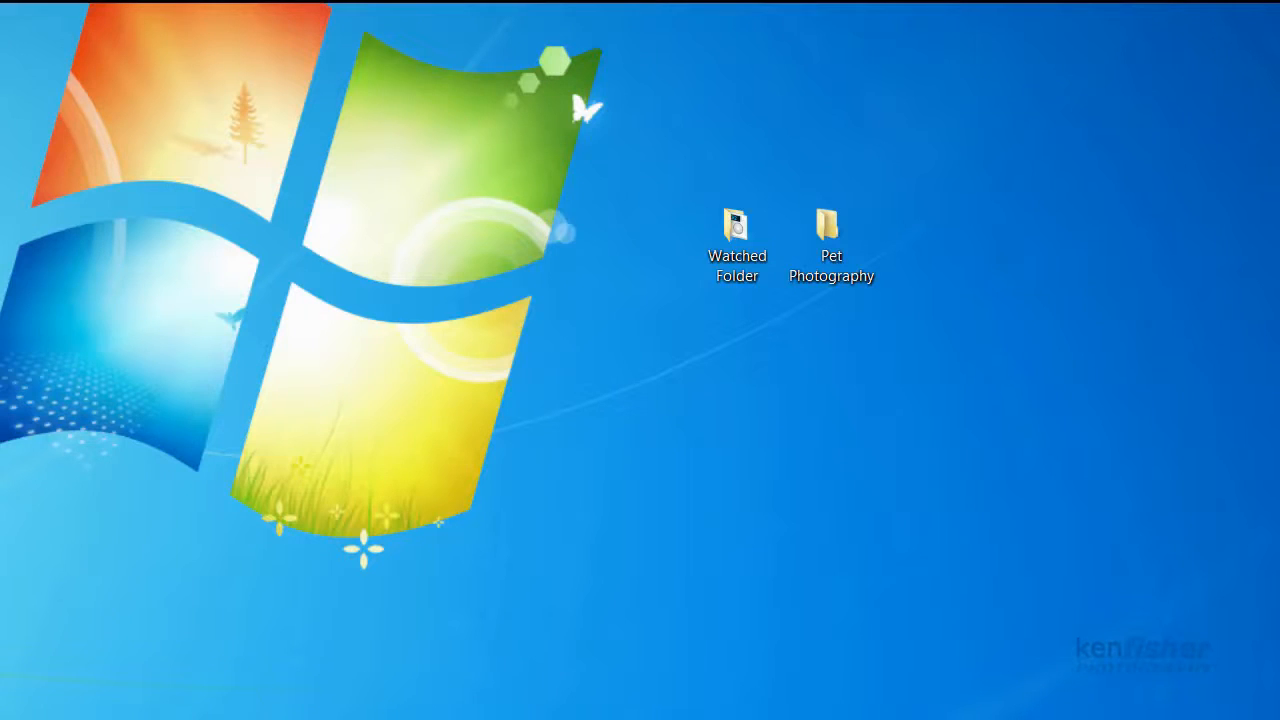
left_click_drag(1100, 0, 1062, 101)
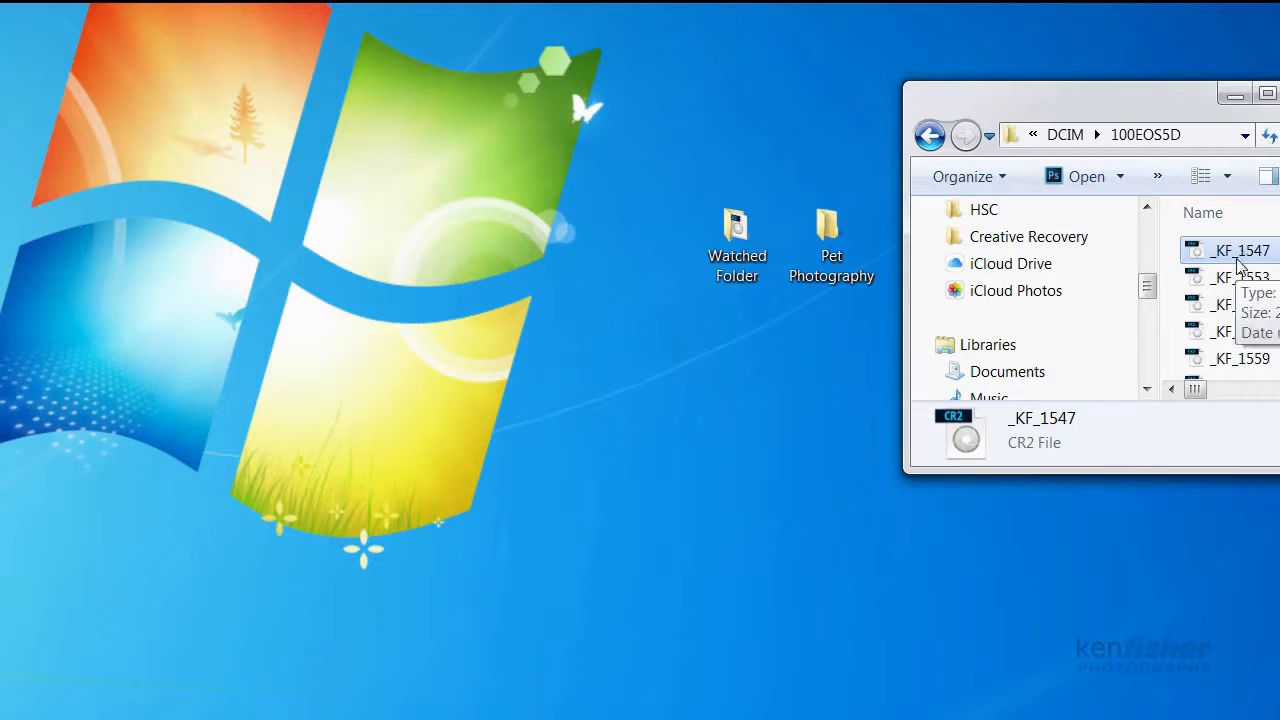
left_click_drag(1244, 253, 728, 240)
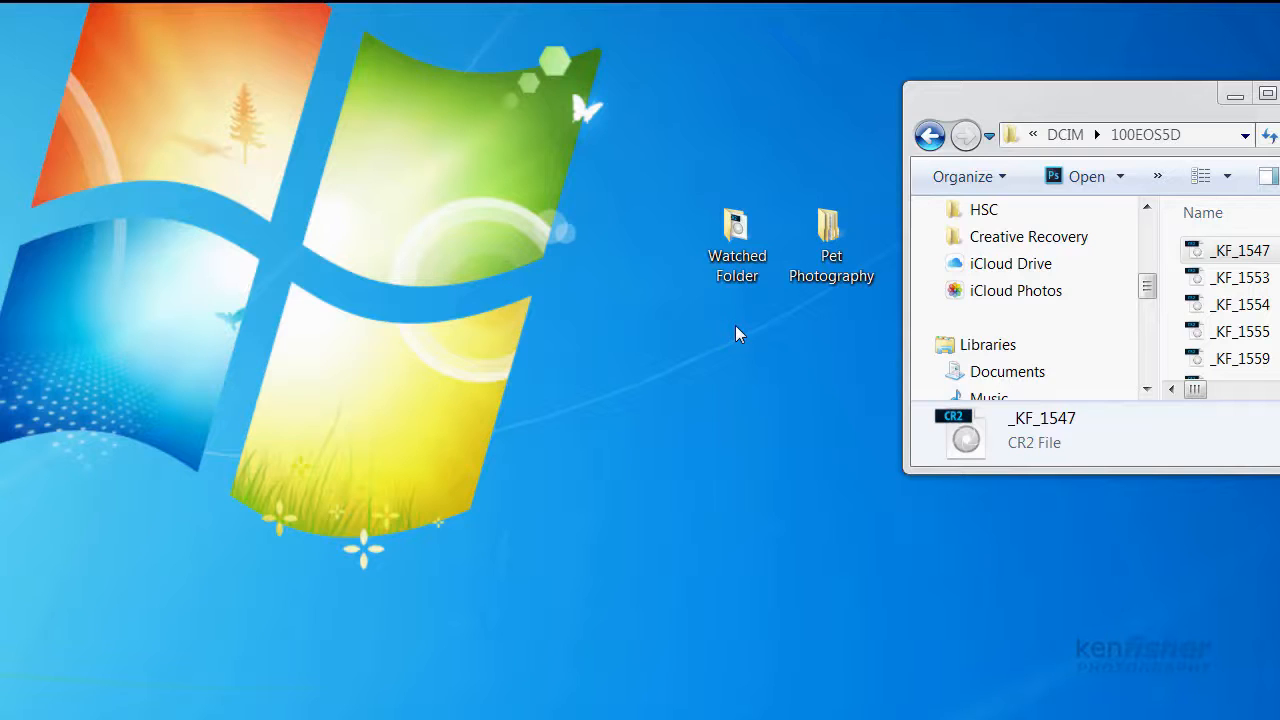
Open the Harvey subfolder inside Pet Photography to check the moved and renamed raw file.
left_click(832, 242)
double_click(832, 242)
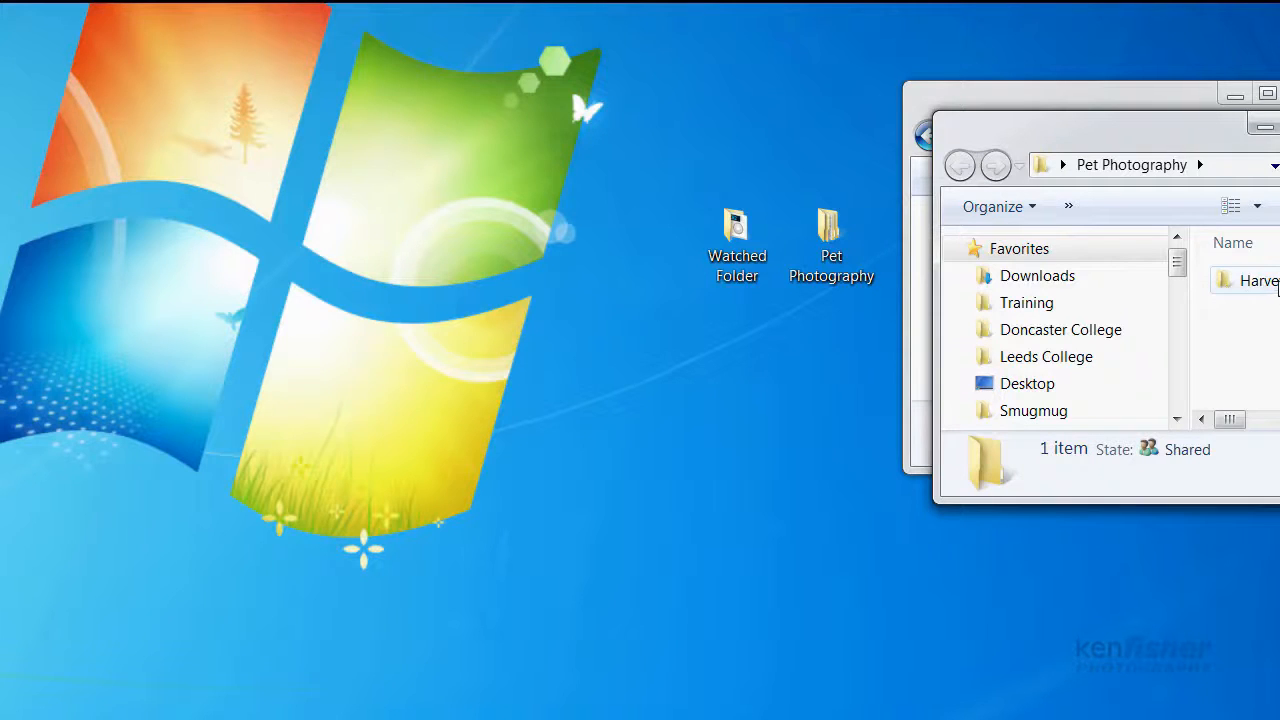
left_click_drag(1130, 129, 1018, 110)
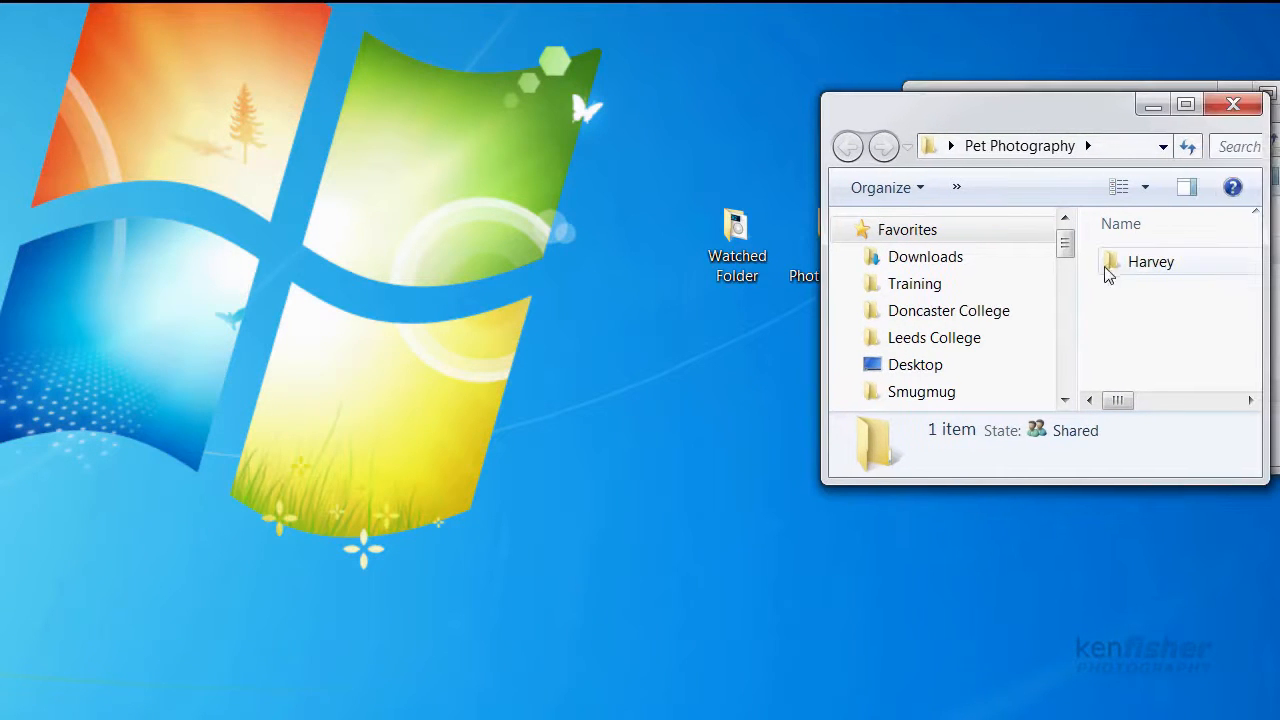
double_click(1145, 265)
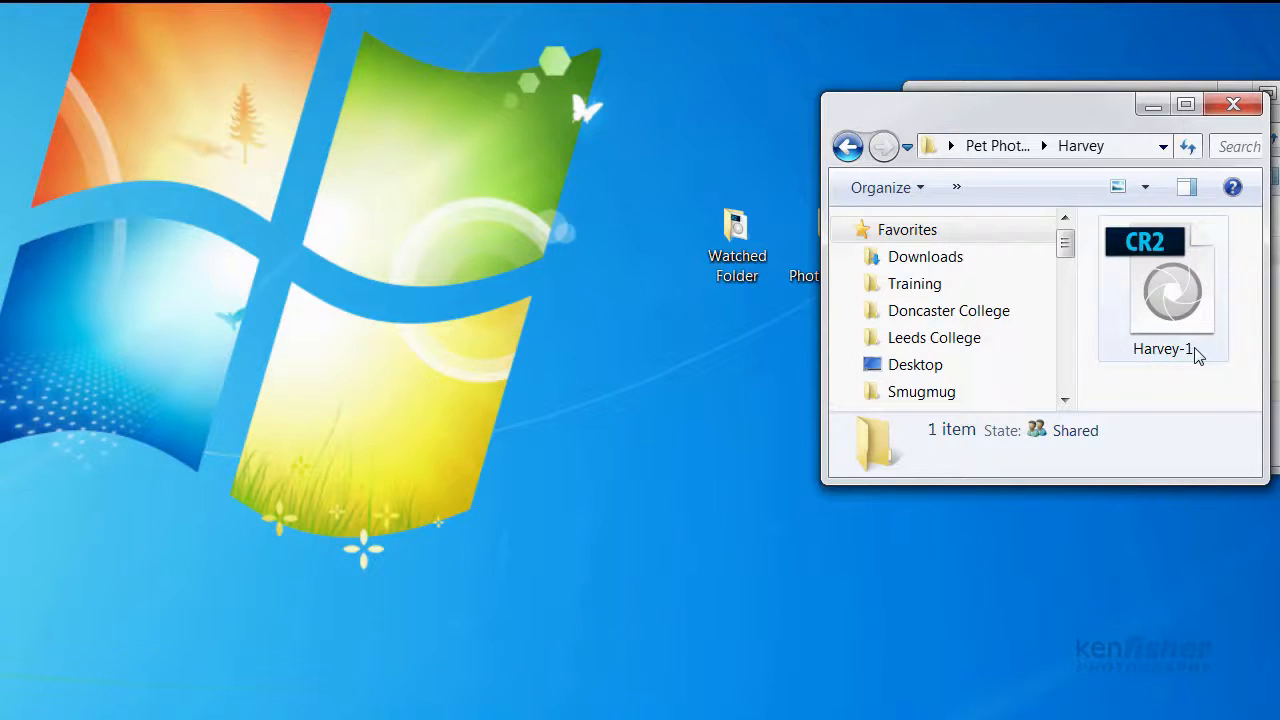
Close the folder windows and switch back to Lightroom to view the auto-imported photo in the Pet Photography folder.
left_click(1233, 108)
left_click(1266, 93)
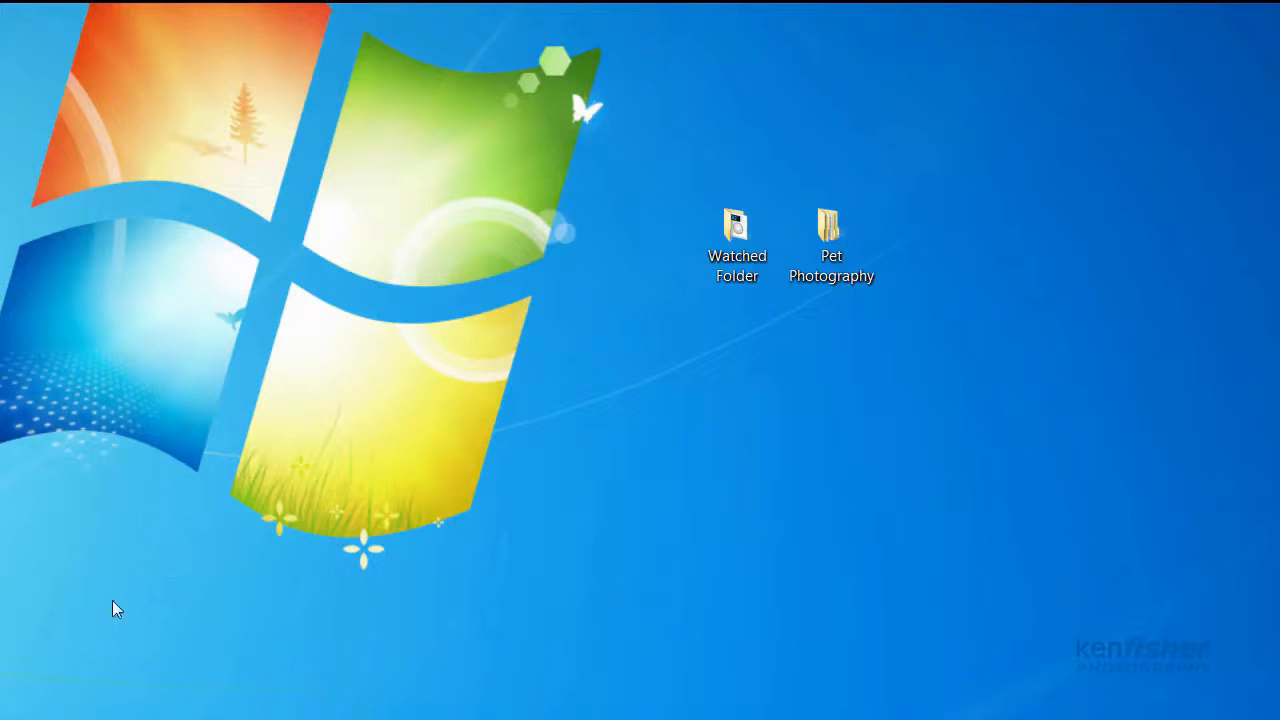
key("alt+Tab")
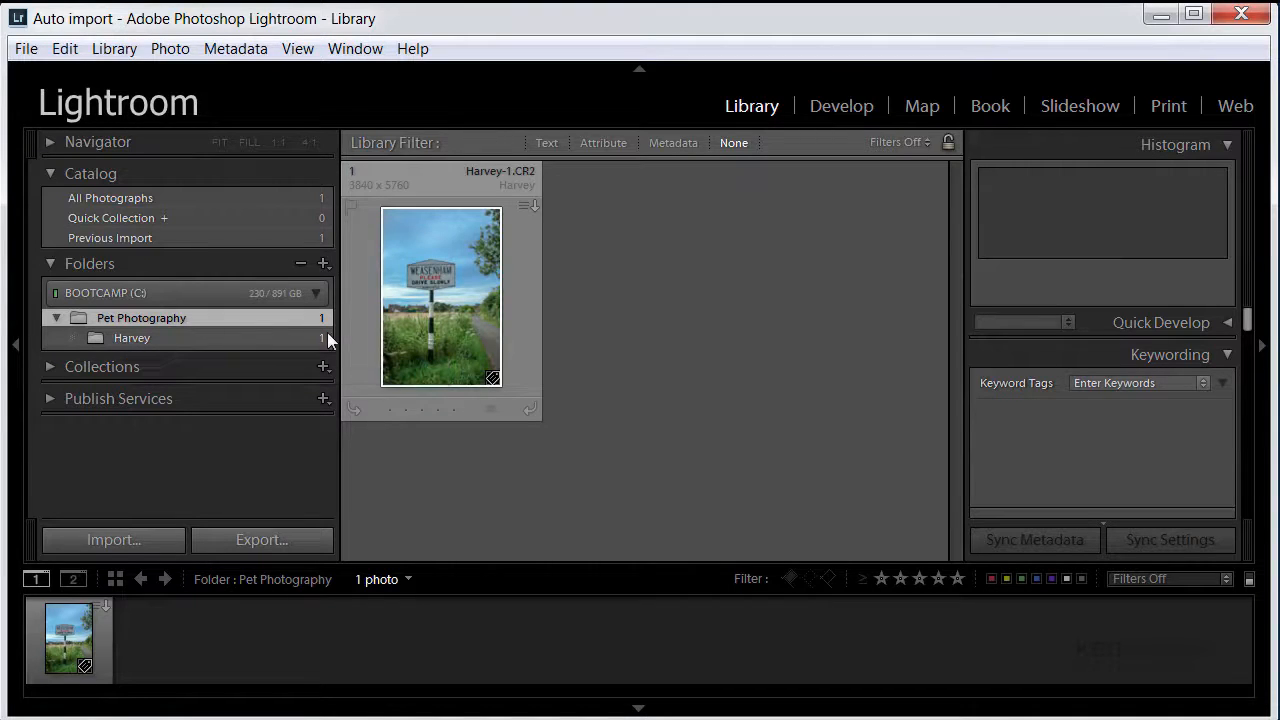
mouse_move(458, 276)
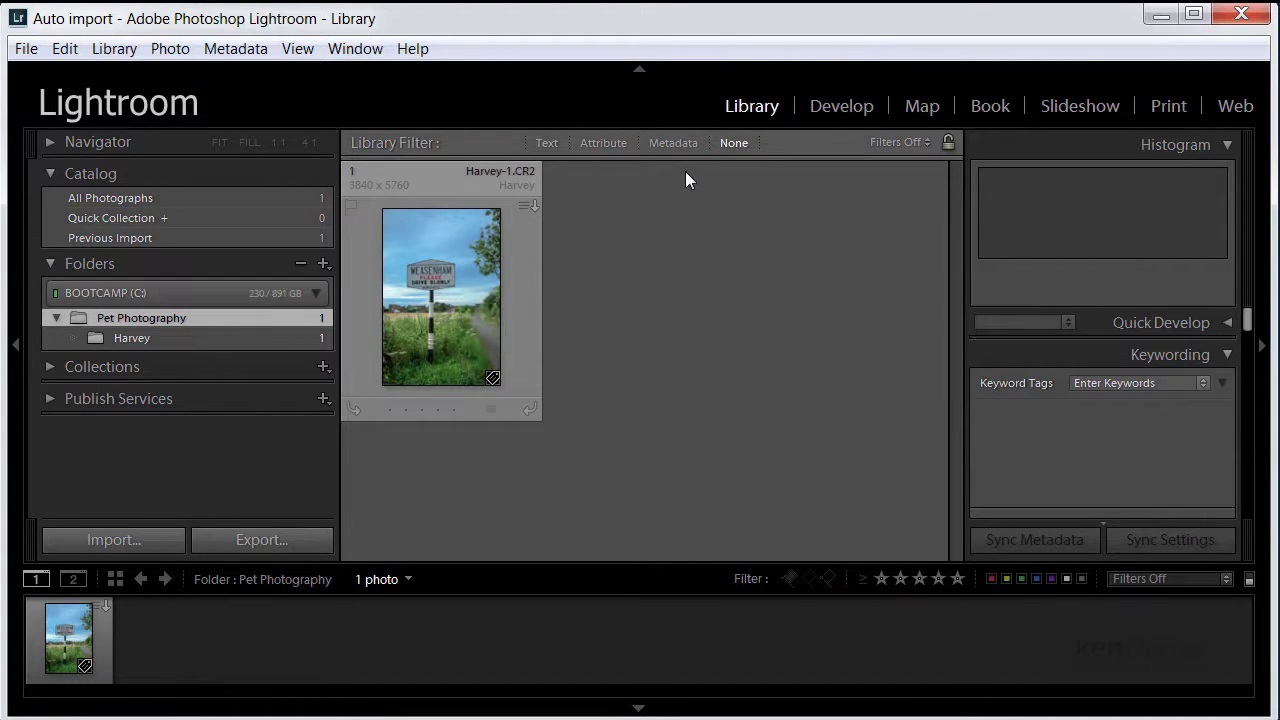
Switch to the desktop and open the DCIM/100EOS5D folder on the EOS_DIGITAL (H:) card, keeping the desktop folders uncovered.
left_click(1160, 15)
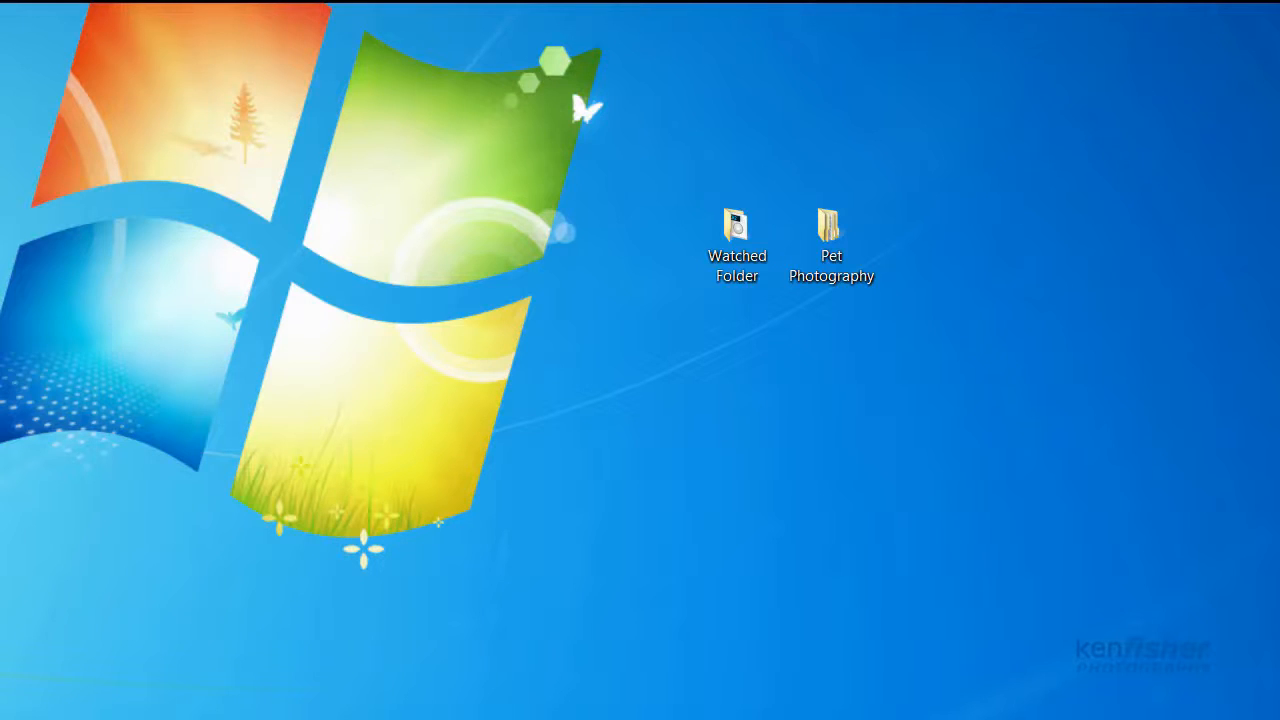
key("super+e")
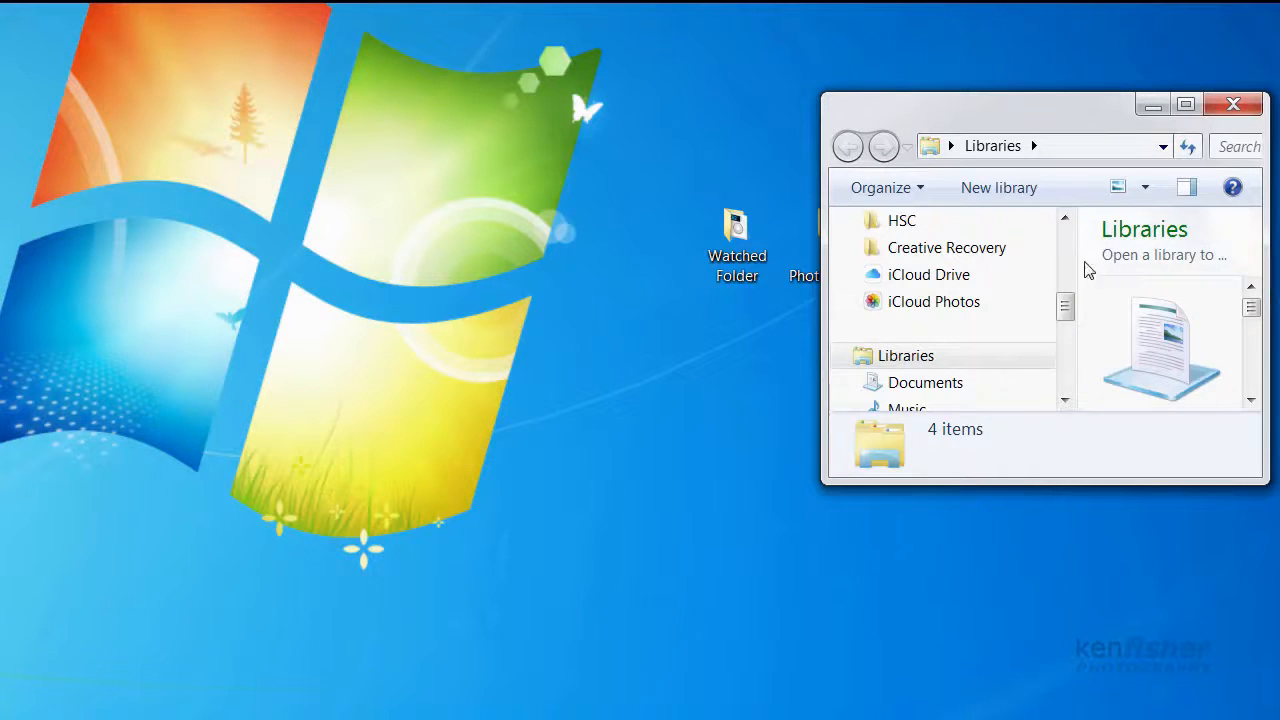
left_click_drag(1064, 306, 1063, 363)
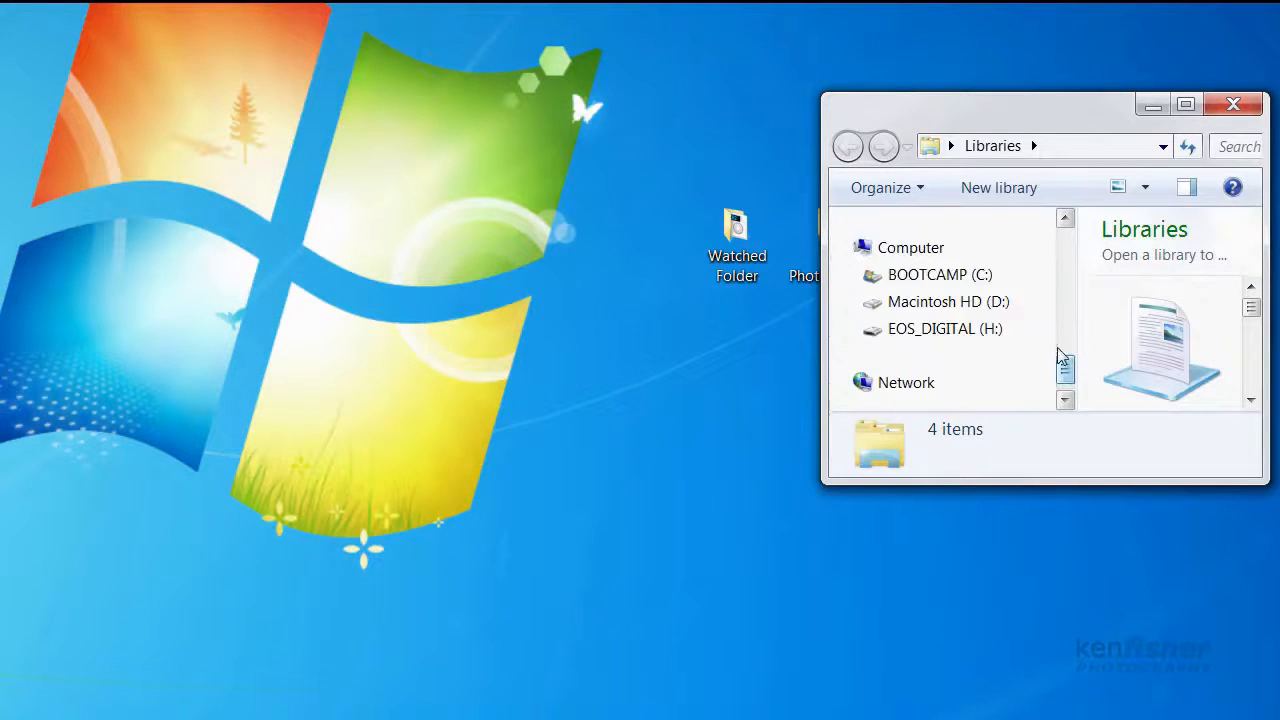
left_click(929, 333)
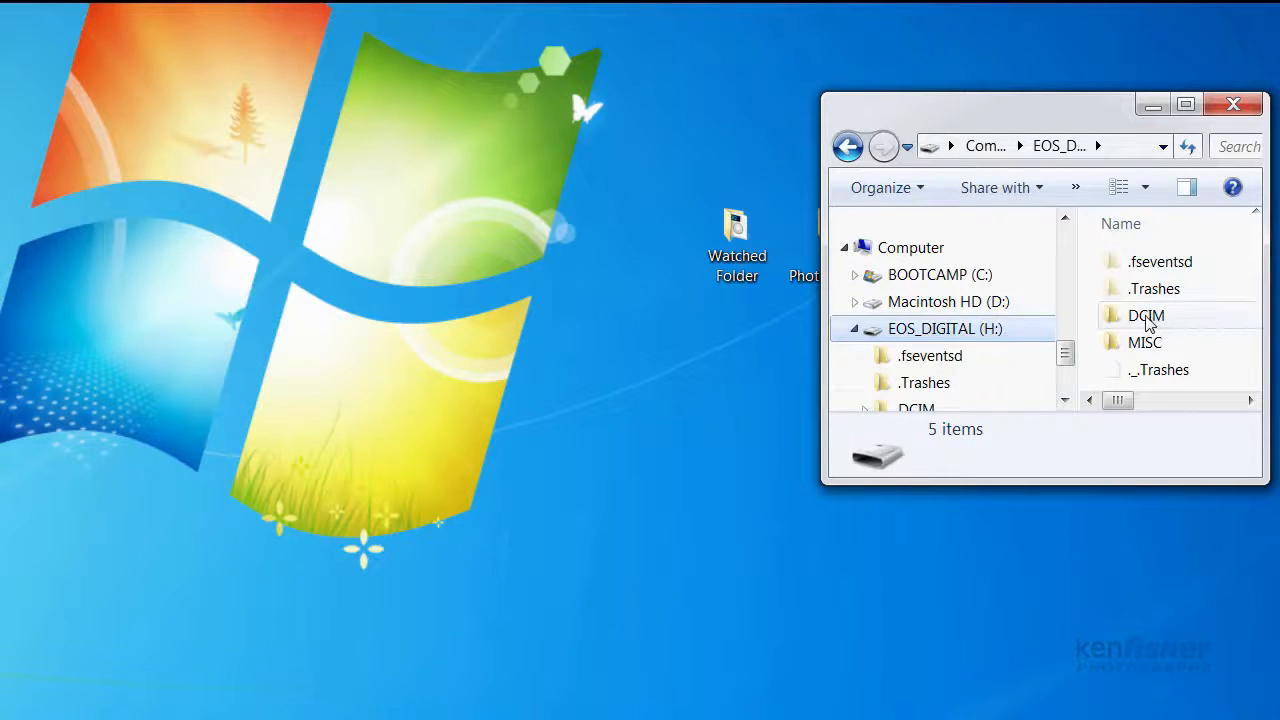
double_click(1148, 318)
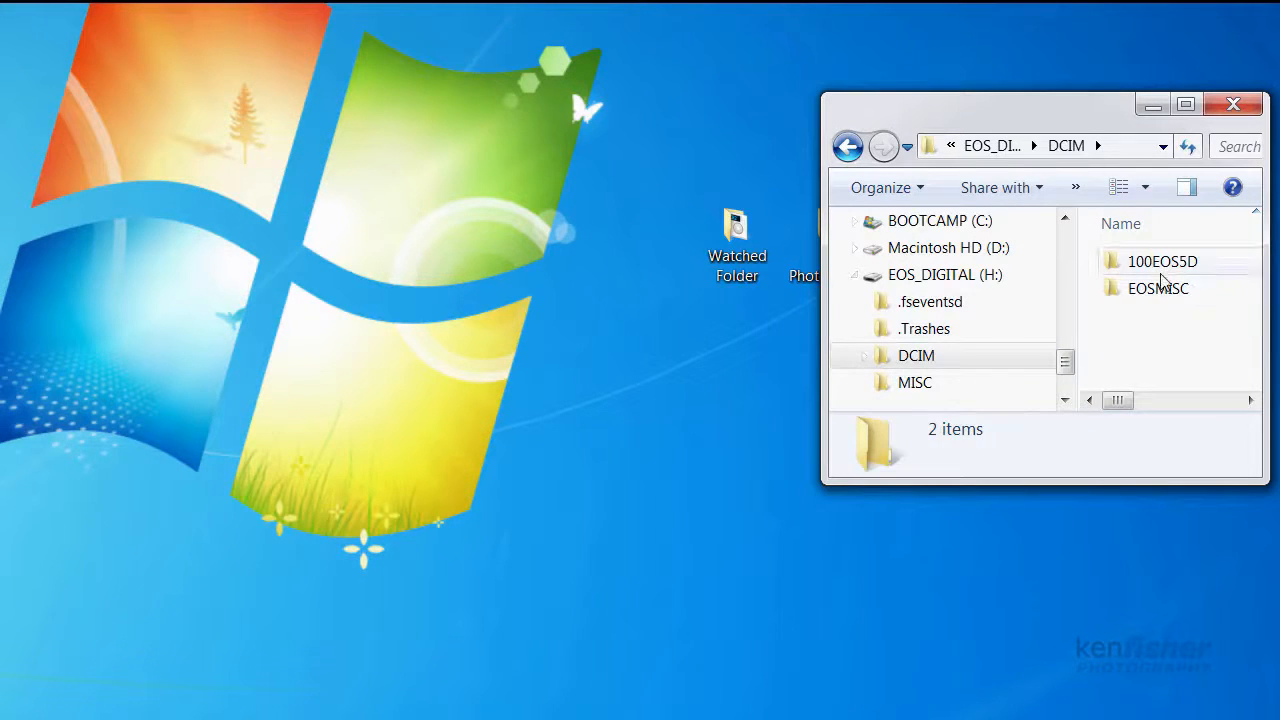
double_click(1163, 265)
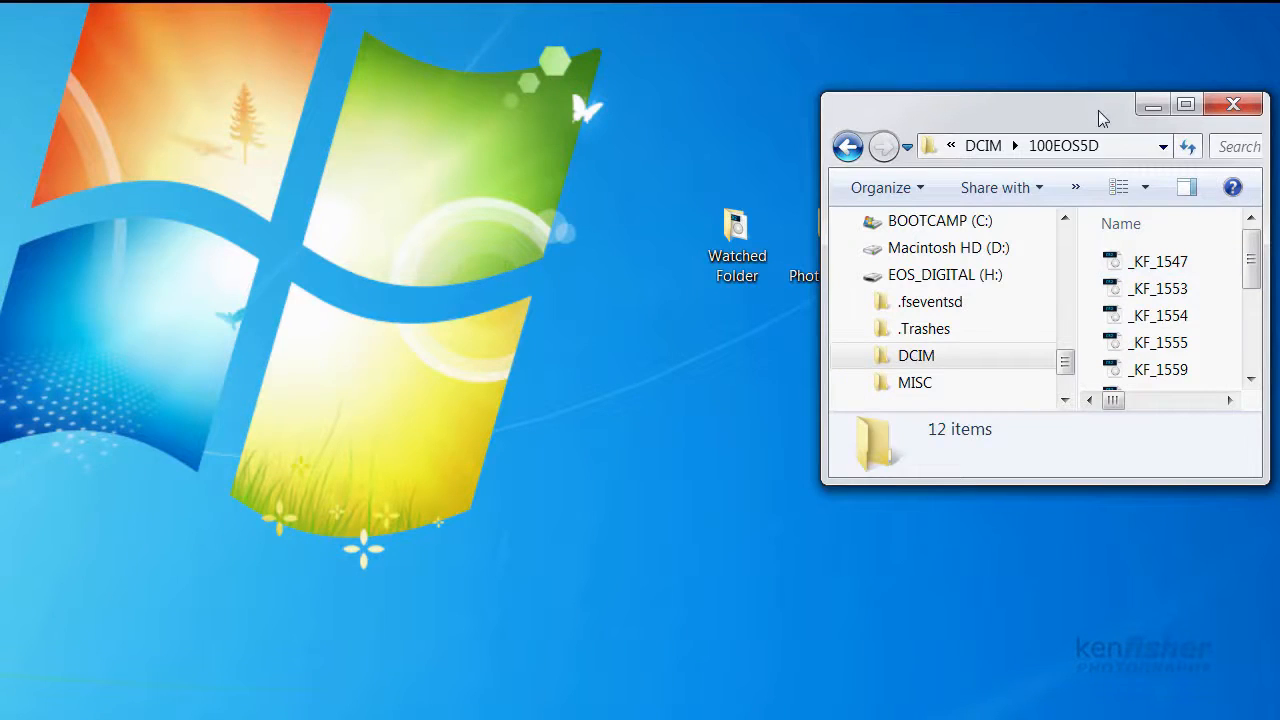
left_click_drag(1101, 118, 1153, 24)
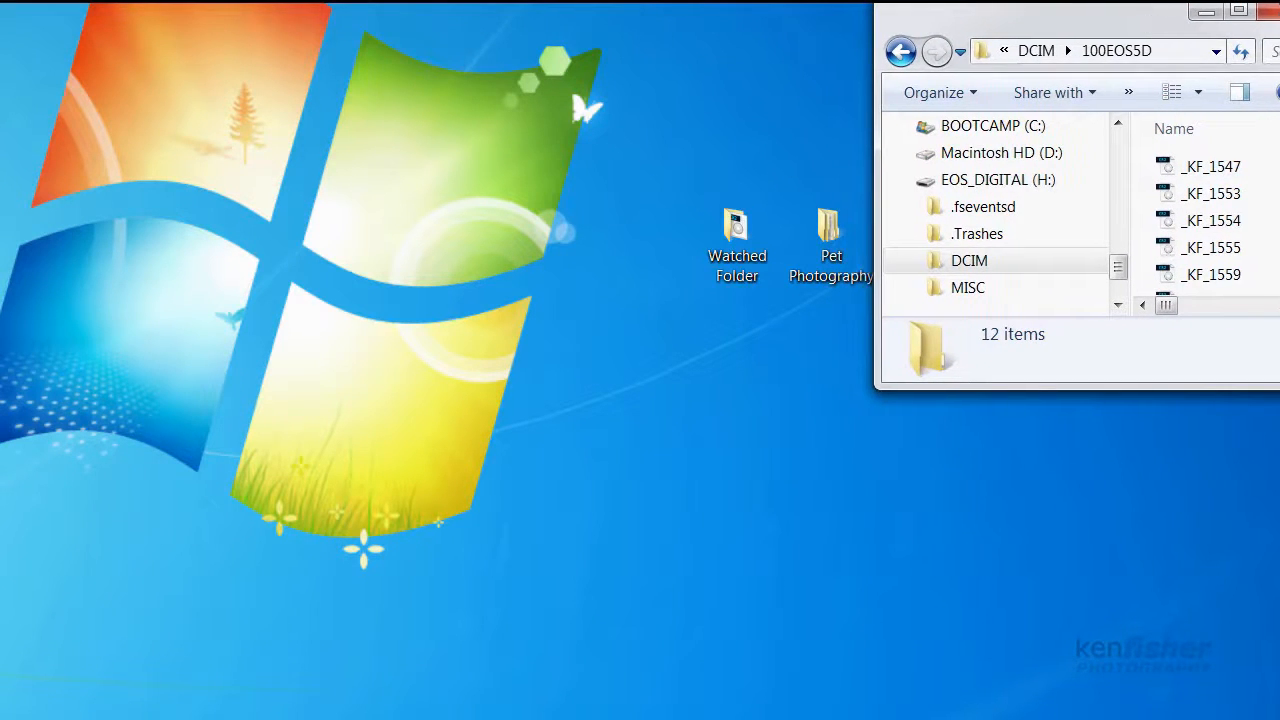
Copy the raw files _KF_1553 through _KF_1600 into Watched Folder, and review the auto-imported photos in Lightroom's Library grid.
left_click(1222, 193)
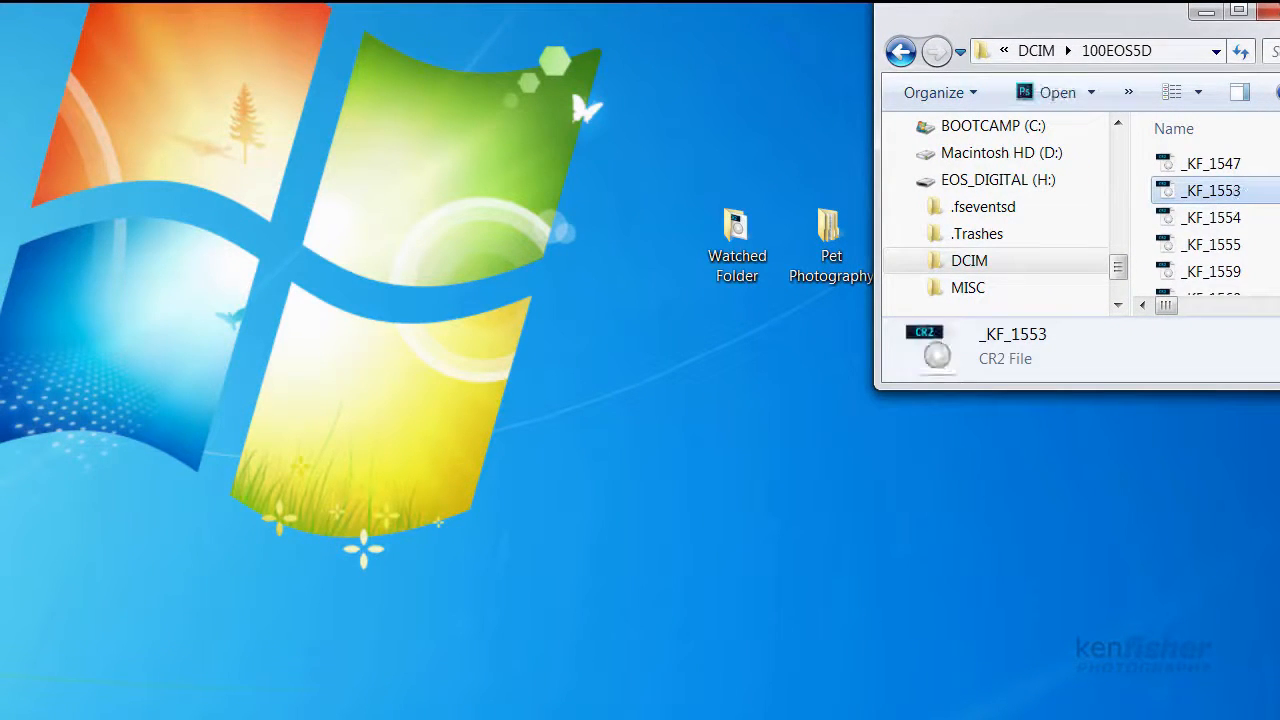
scroll(1258, 285, "down", 3)
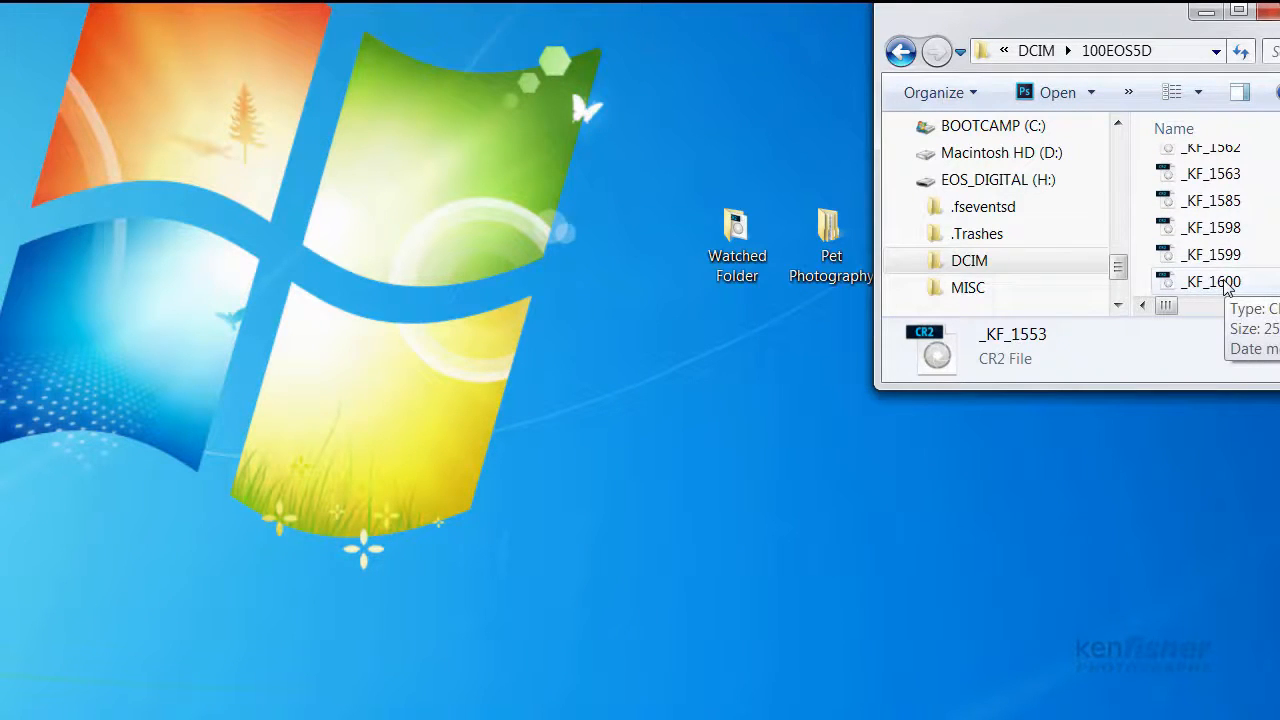
left_click(1228, 283, "shift")
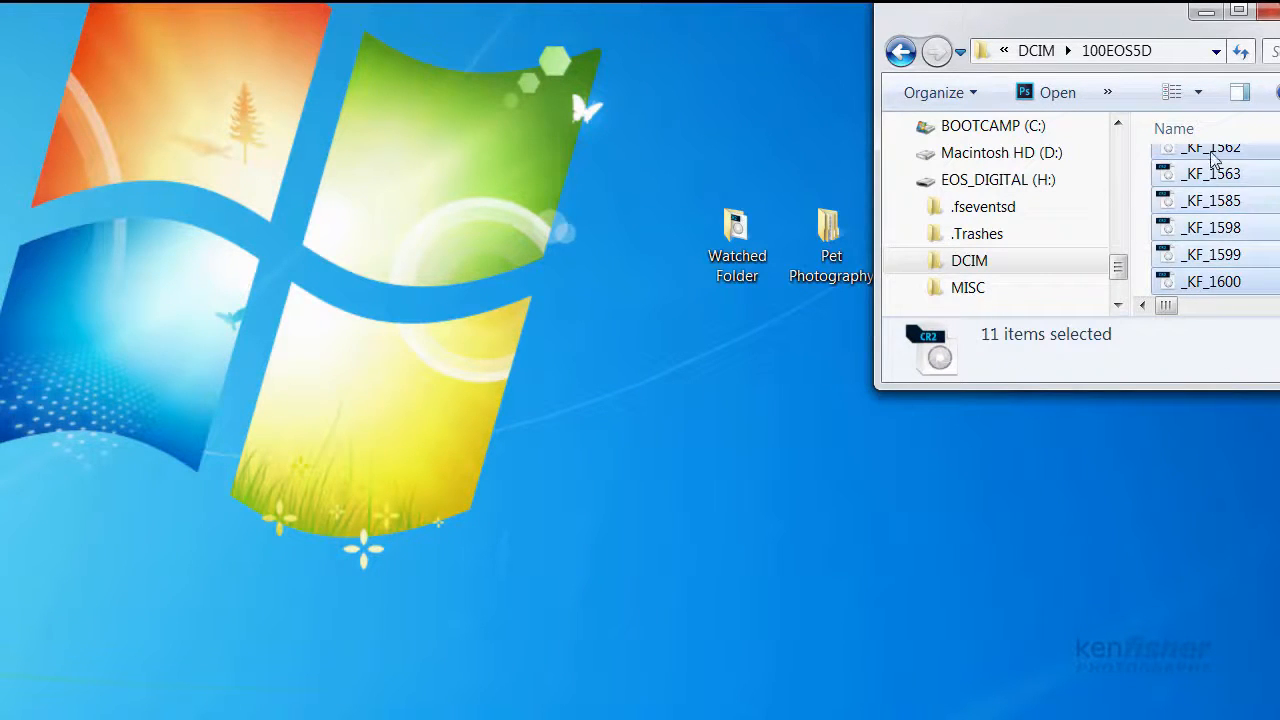
left_click_drag(1230, 183, 730, 245)
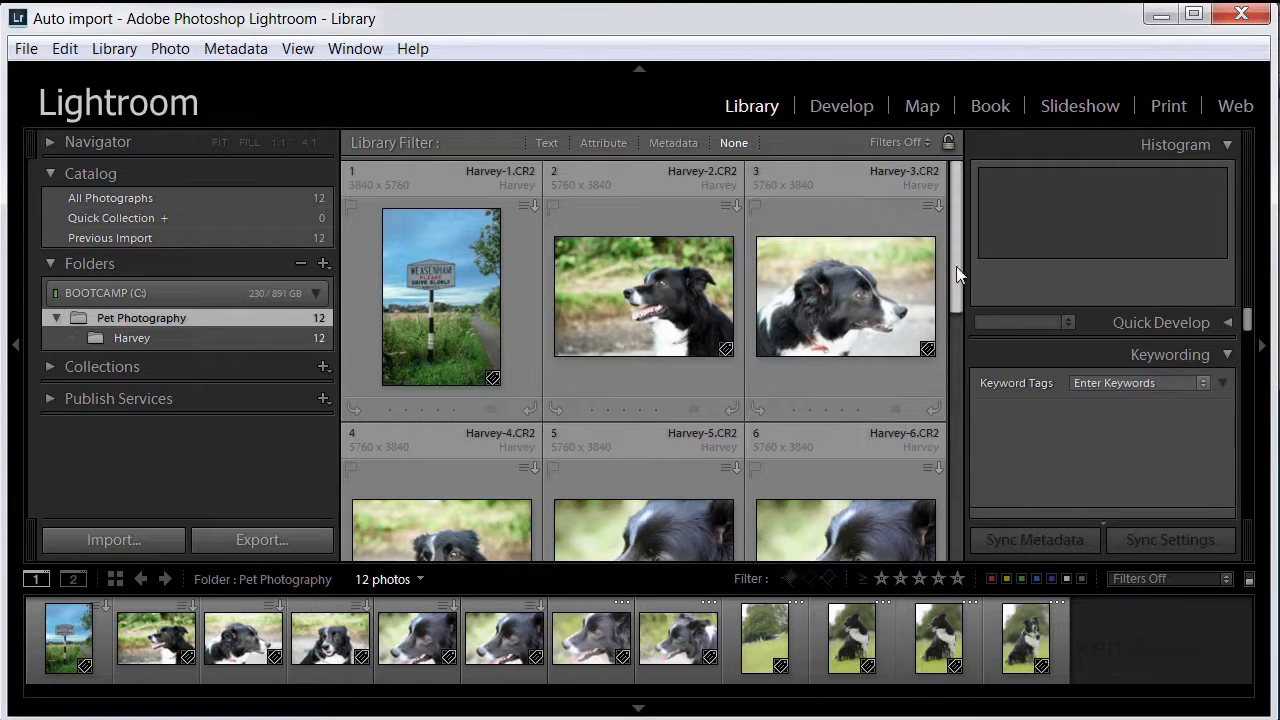
mouse_move(957, 275)
left_mouse_down()
mouse_move(965, 515)
mouse_move(978, 268)
left_mouse_up()
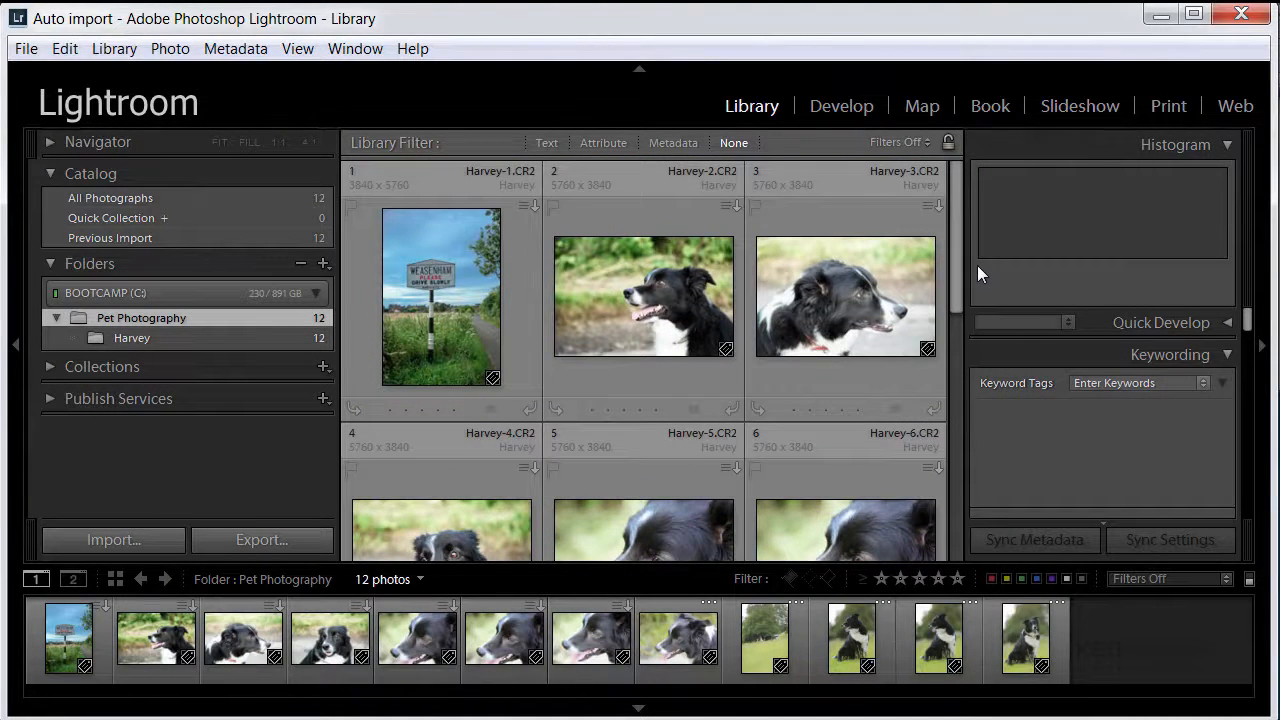